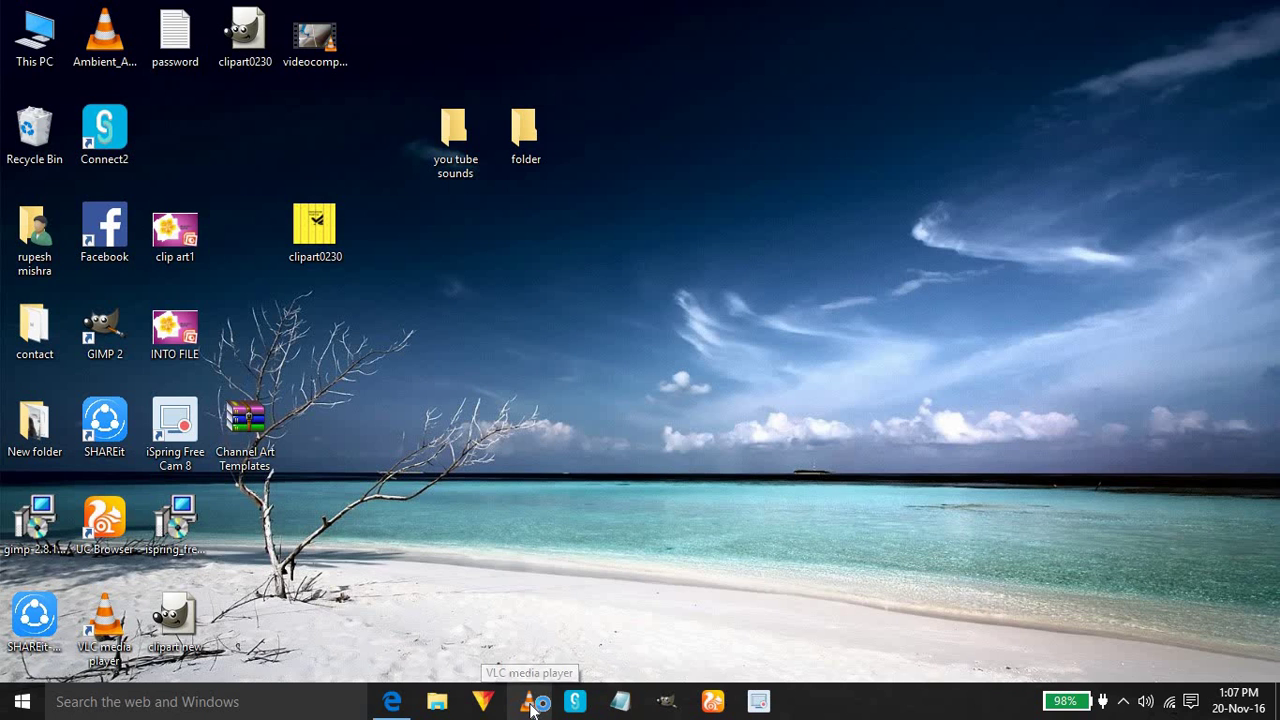
# Launch VLC and bring up the Open Capture Device dialog.
pyautogui.click(529, 702)
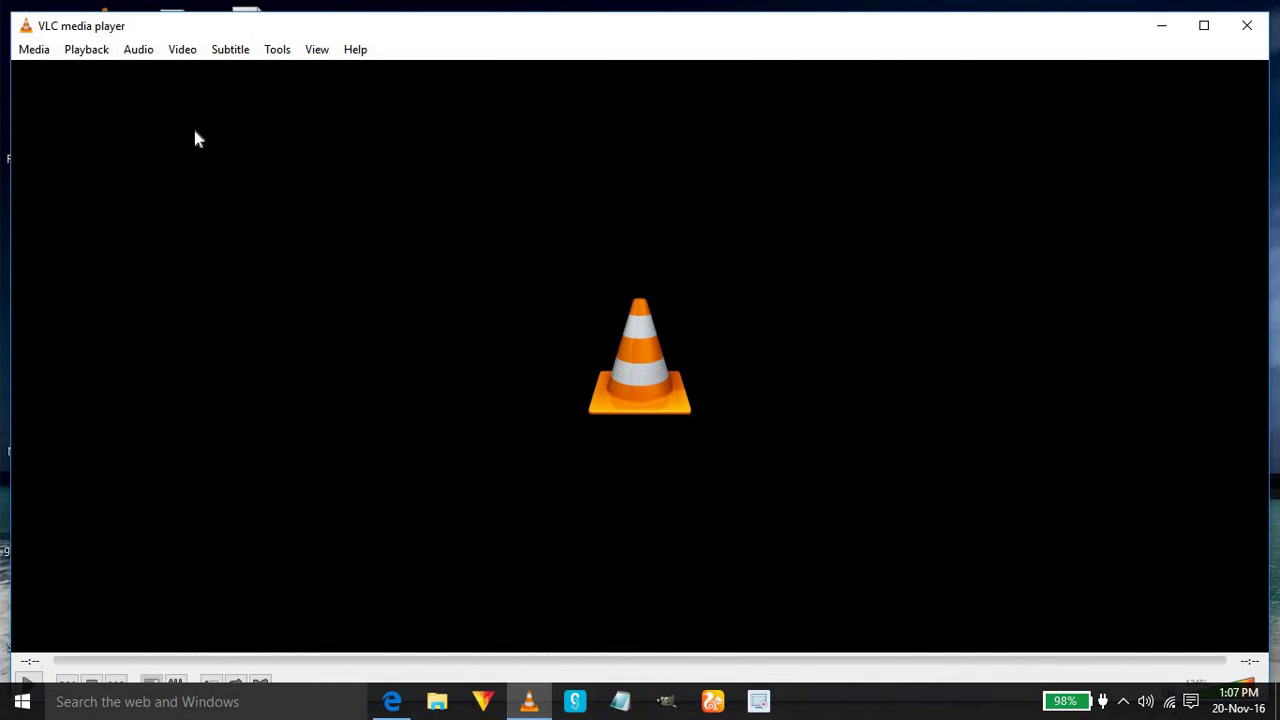
pyautogui.click(36, 50)
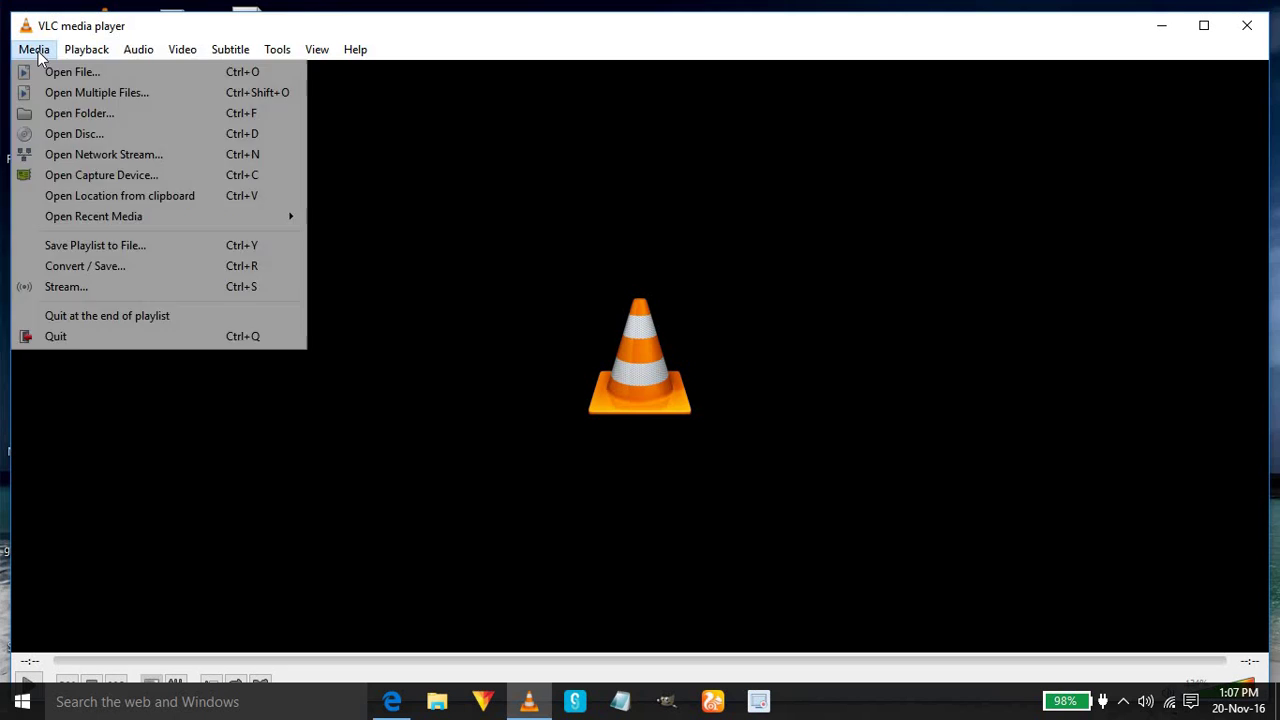
pyautogui.click(97, 179)
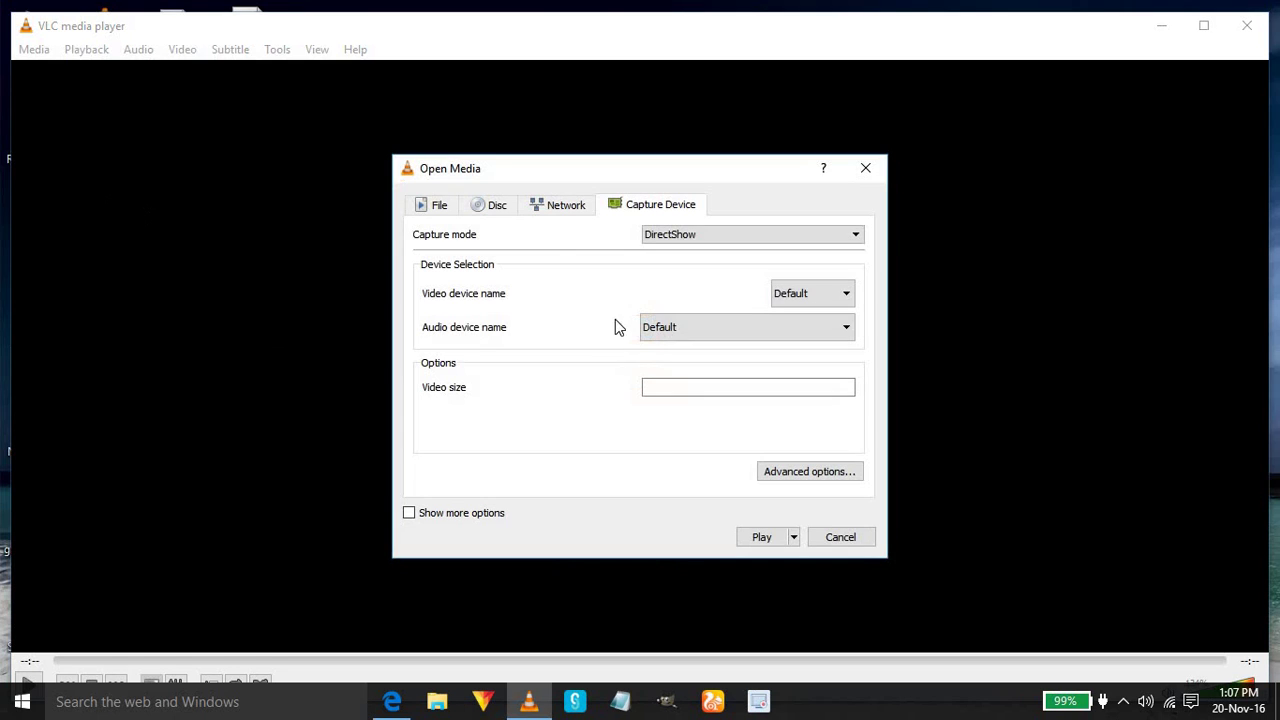
pyautogui.moveTo(503, 177); pyautogui.dragTo(450, 153)
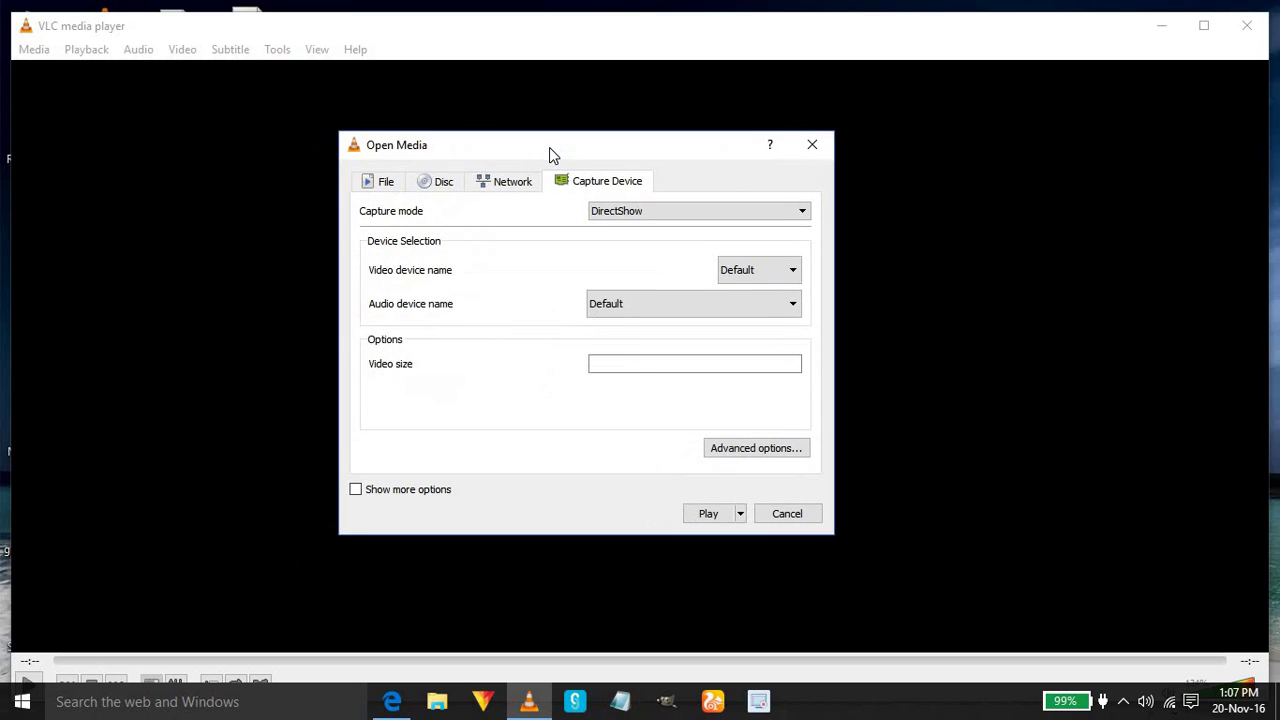
# Set the capture mode to Desktop with a 10.00 f/s frame rate.
pyautogui.click(734, 212)
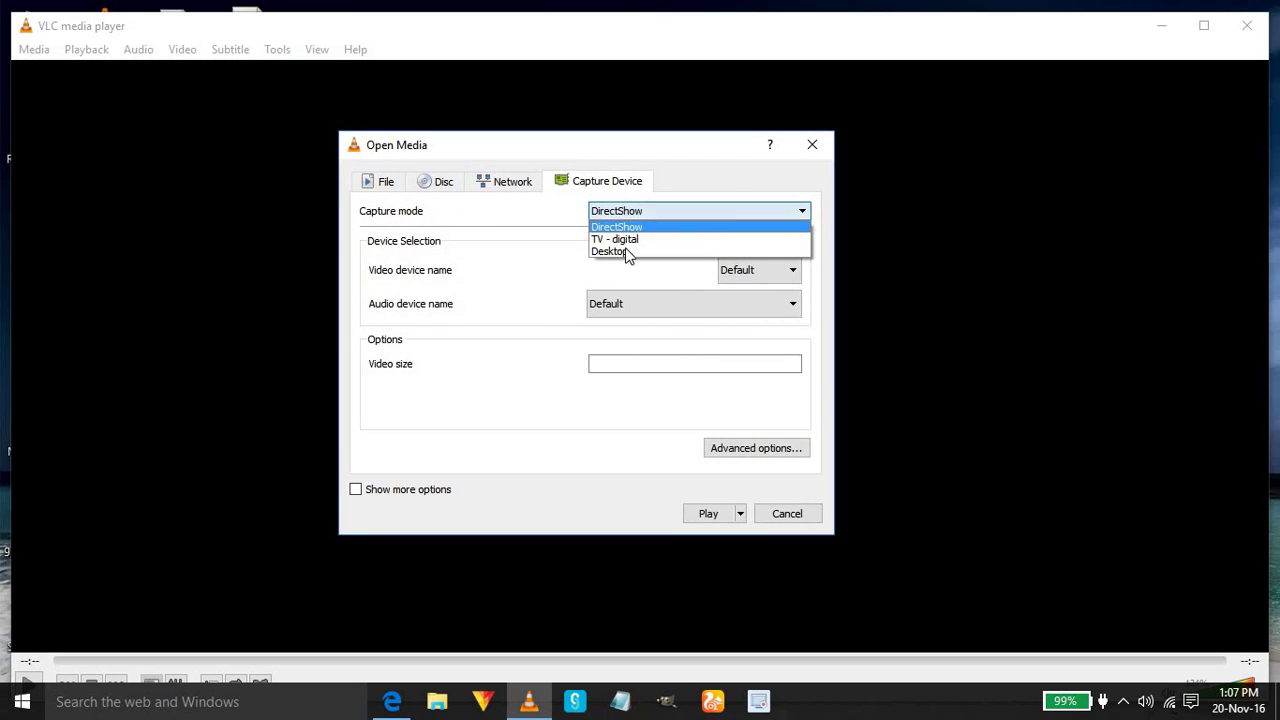
pyautogui.click(632, 252)
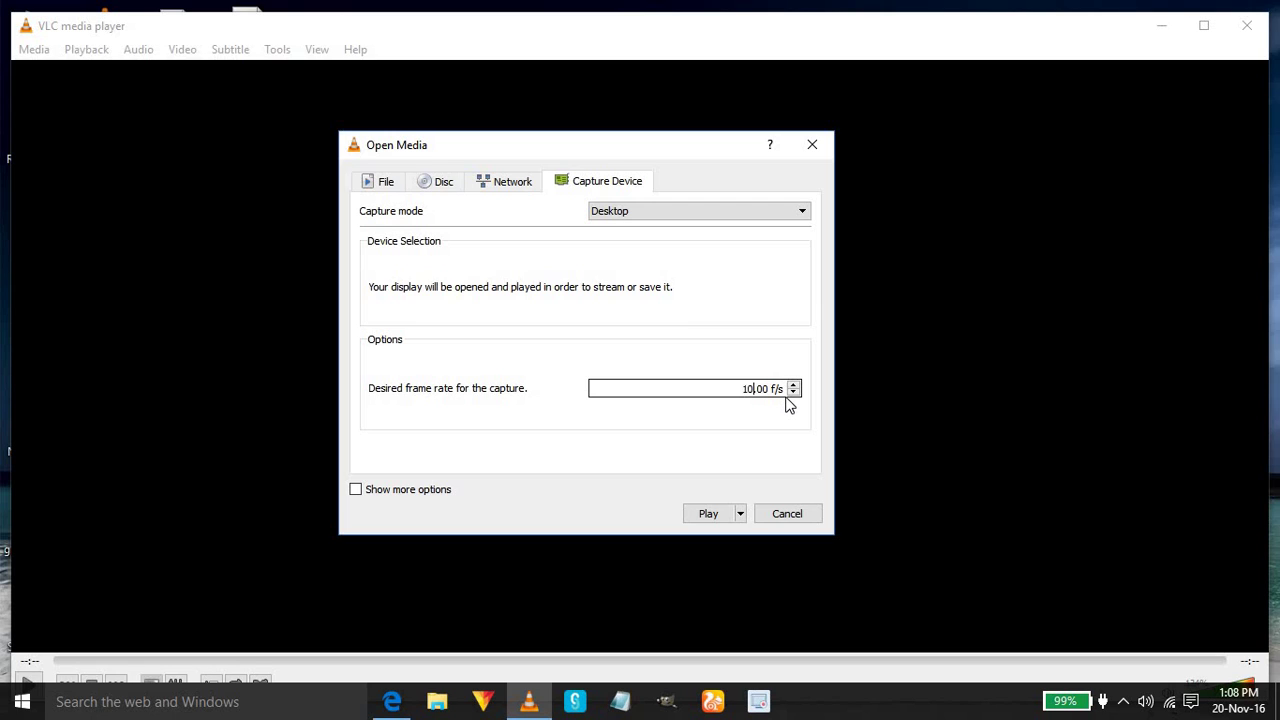
pyautogui.click(741, 514)
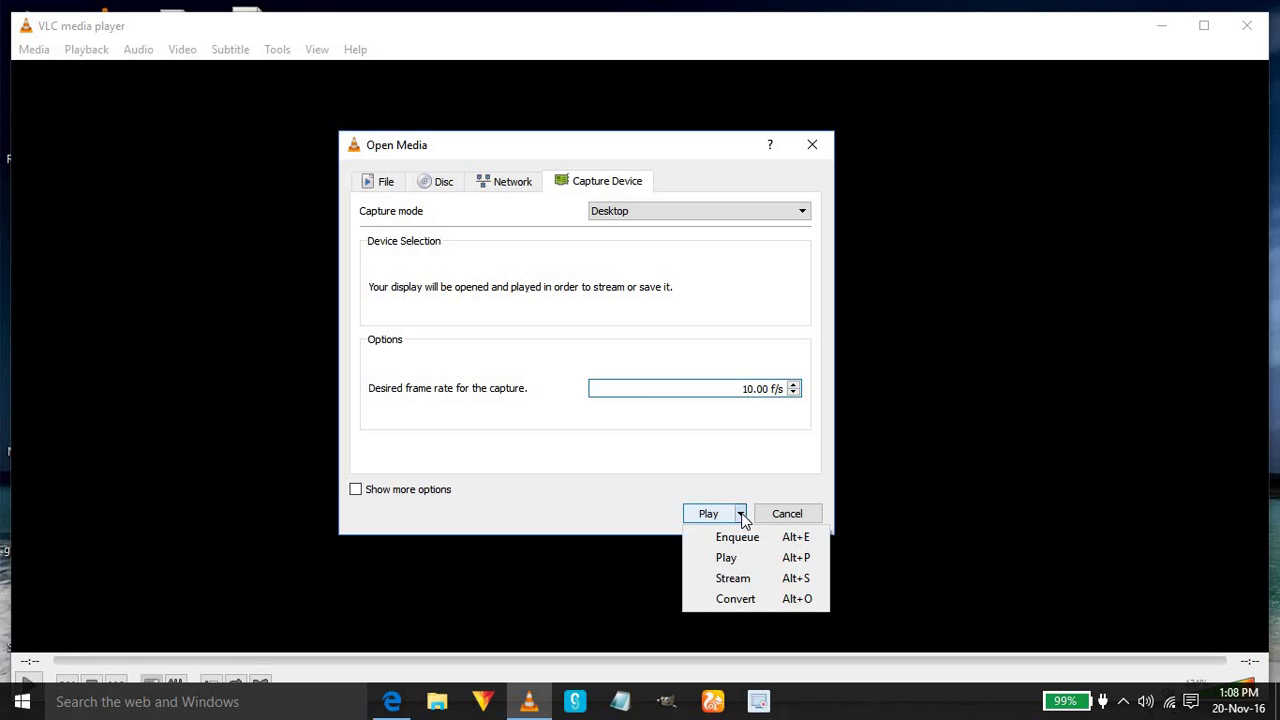
# Choose Convert and start a new profile using the MP4/MOV container.
pyautogui.click(753, 602)
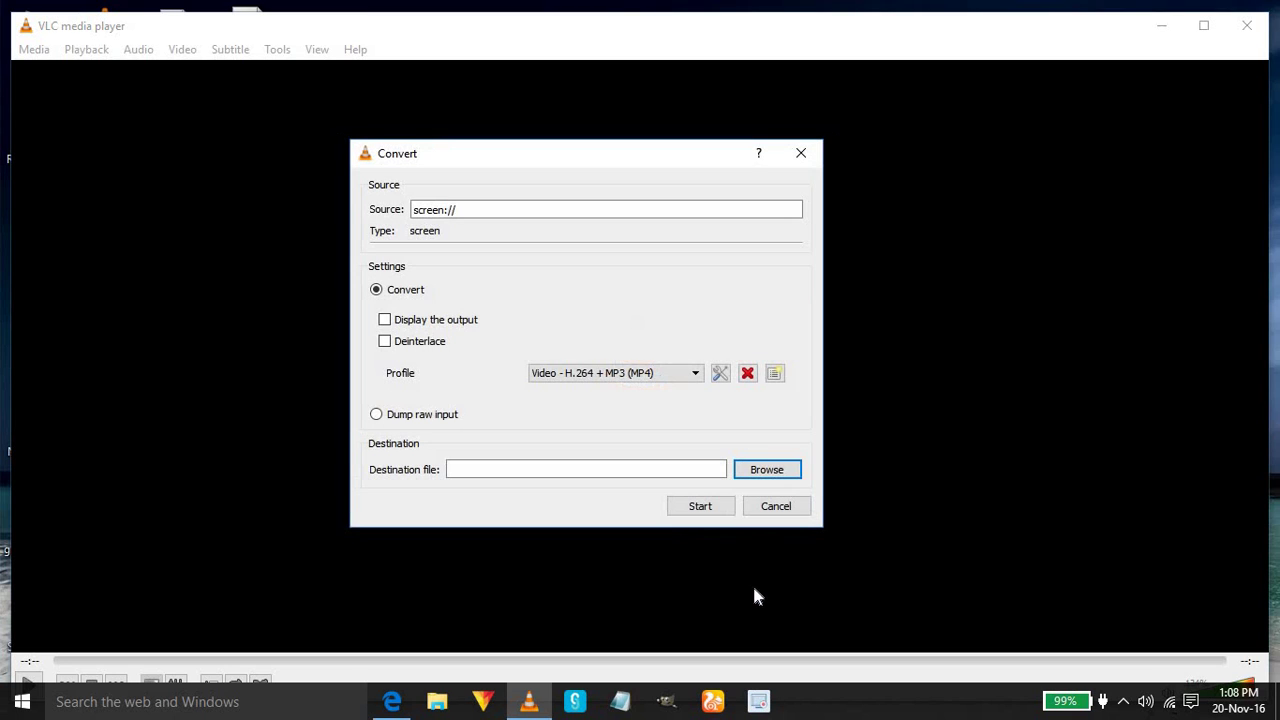
pyautogui.click(775, 374)
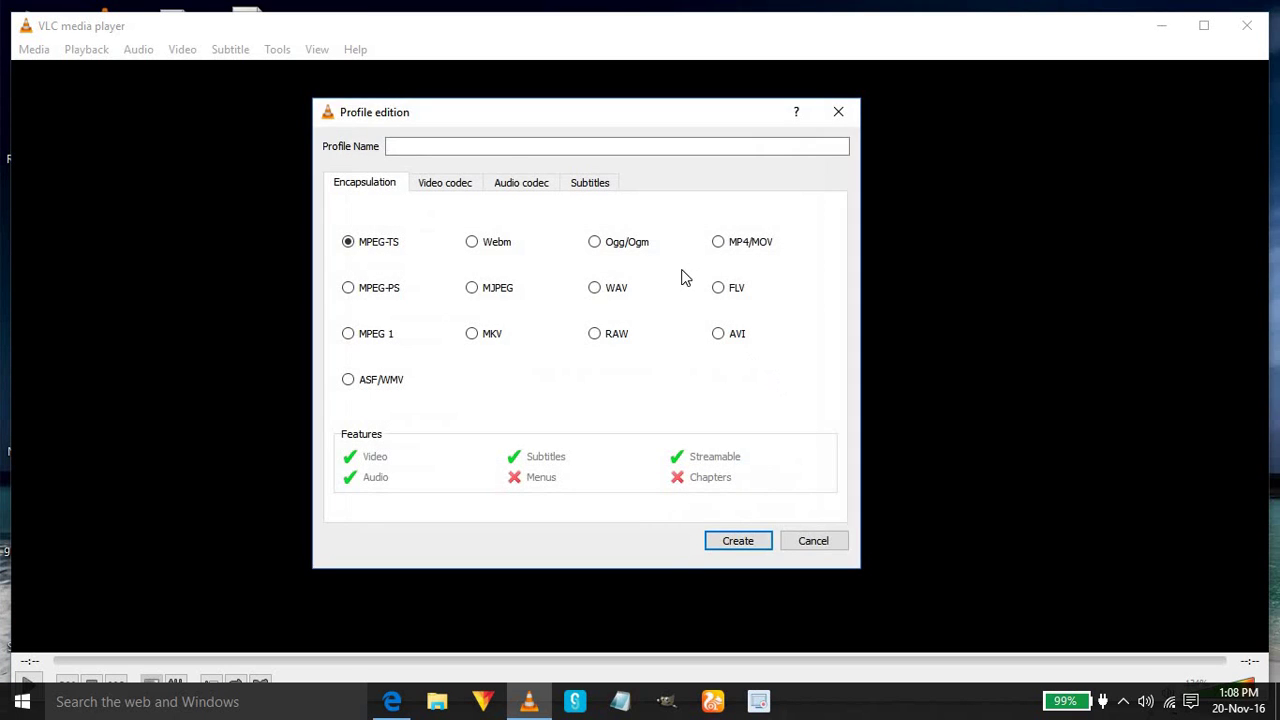
pyautogui.click(716, 246)
# Enable H-264 video encoding in the profile and name it namste1.
pyautogui.click(464, 190)
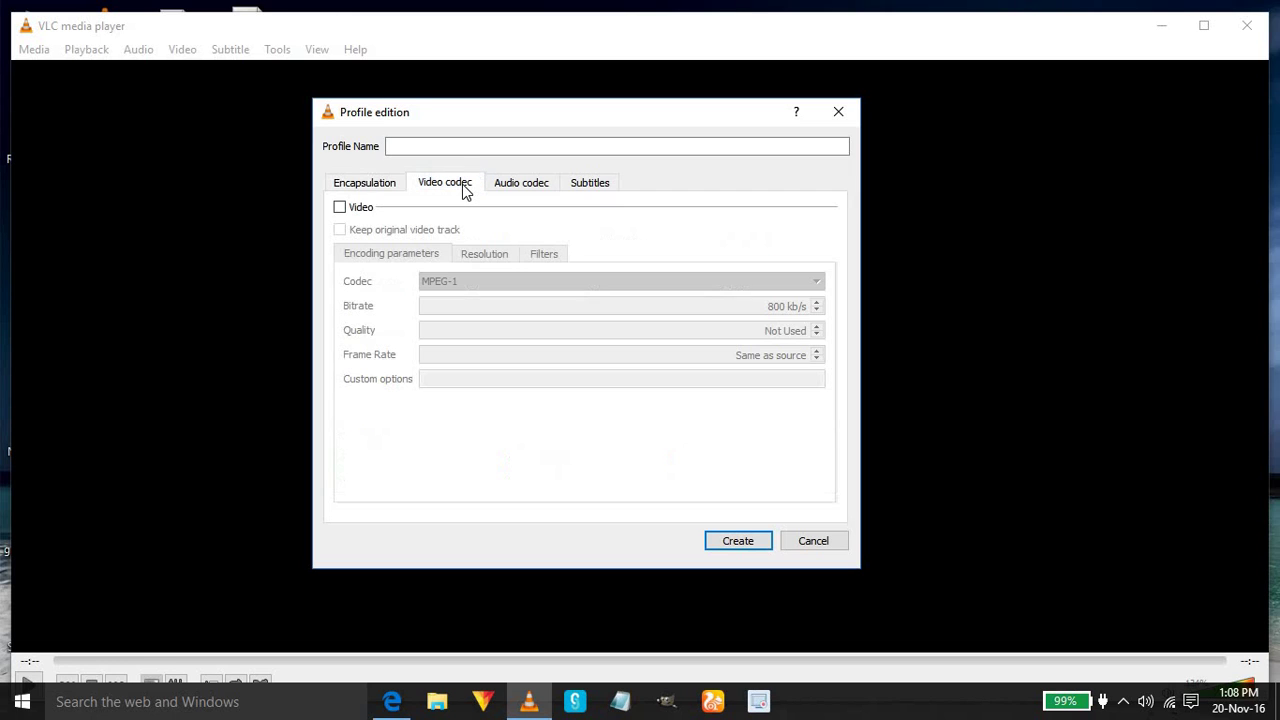
pyautogui.click(340, 207)
pyautogui.click(558, 281)
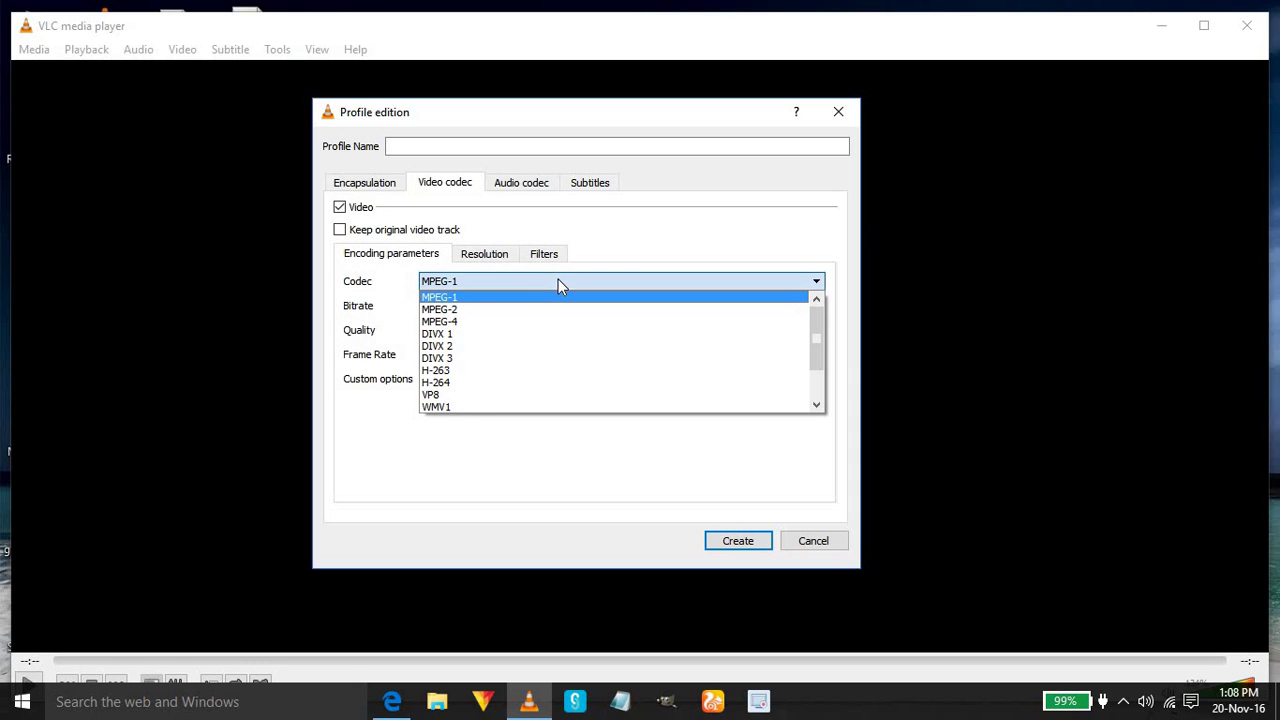
pyautogui.click(462, 382)
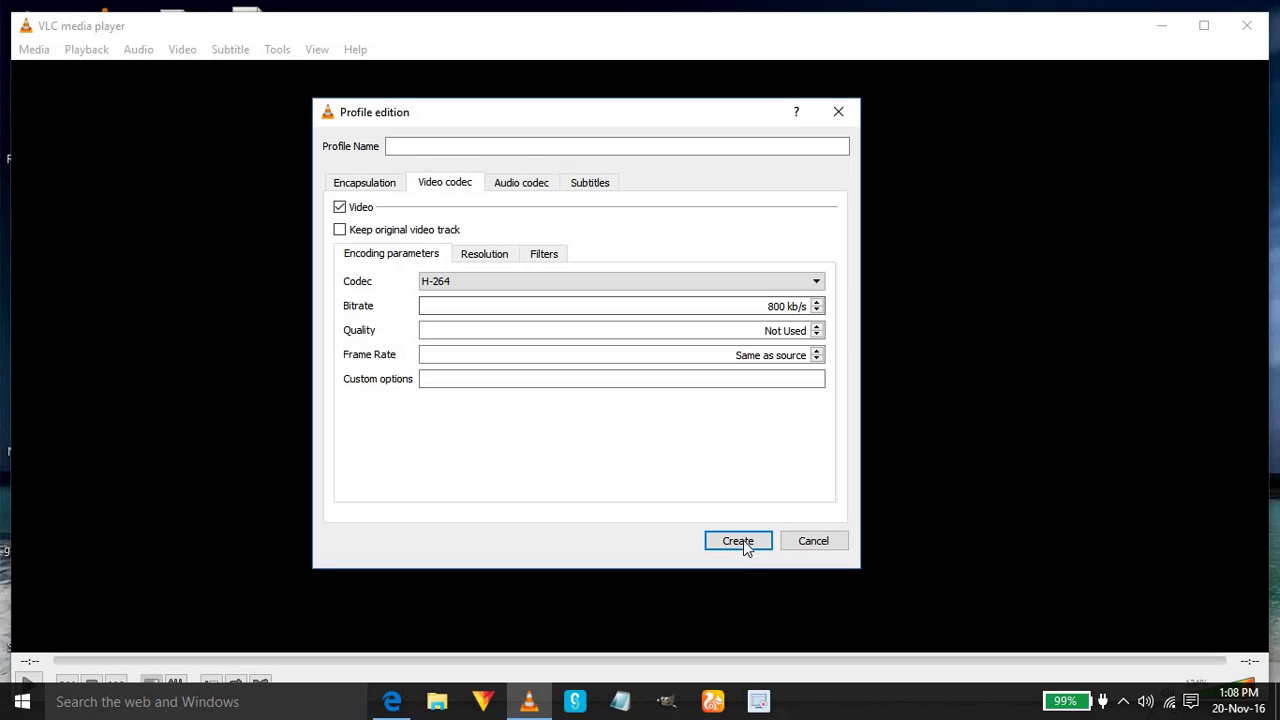
pyautogui.click(416, 146)
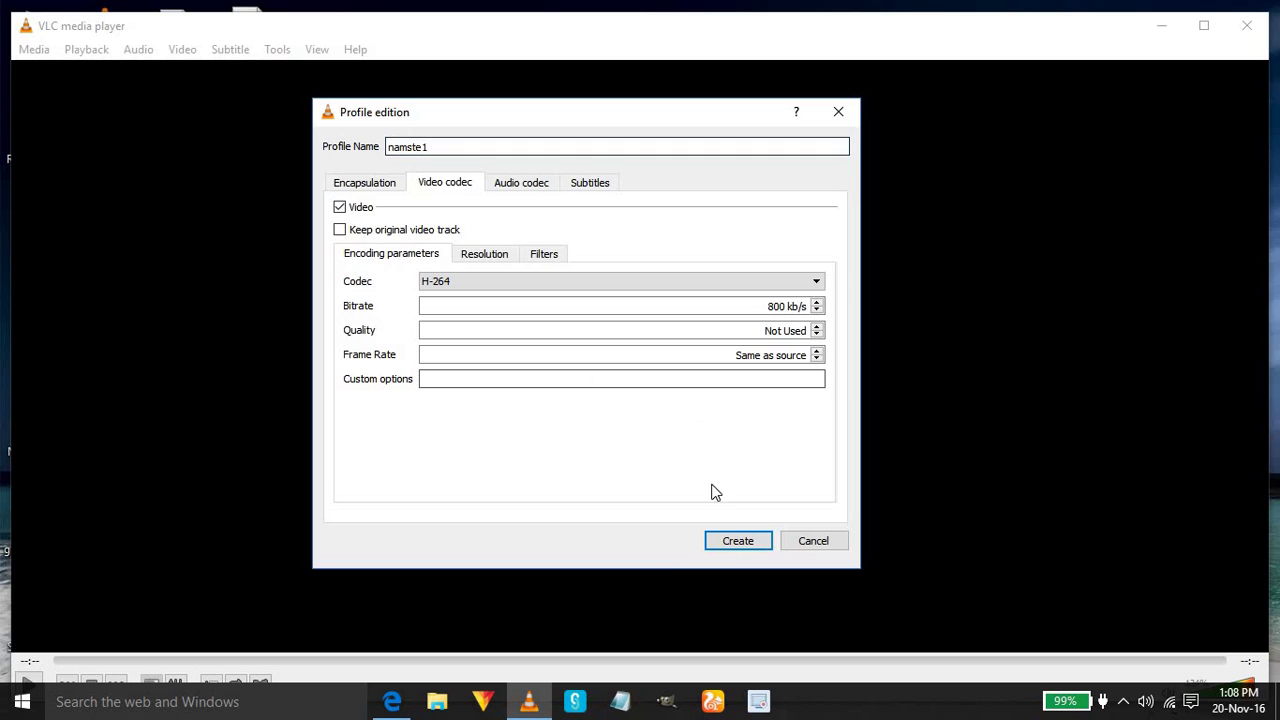
# Save the namste1 profile and set the destination to namaste1.mp4 on the Desktop.
pyautogui.click(748, 542)
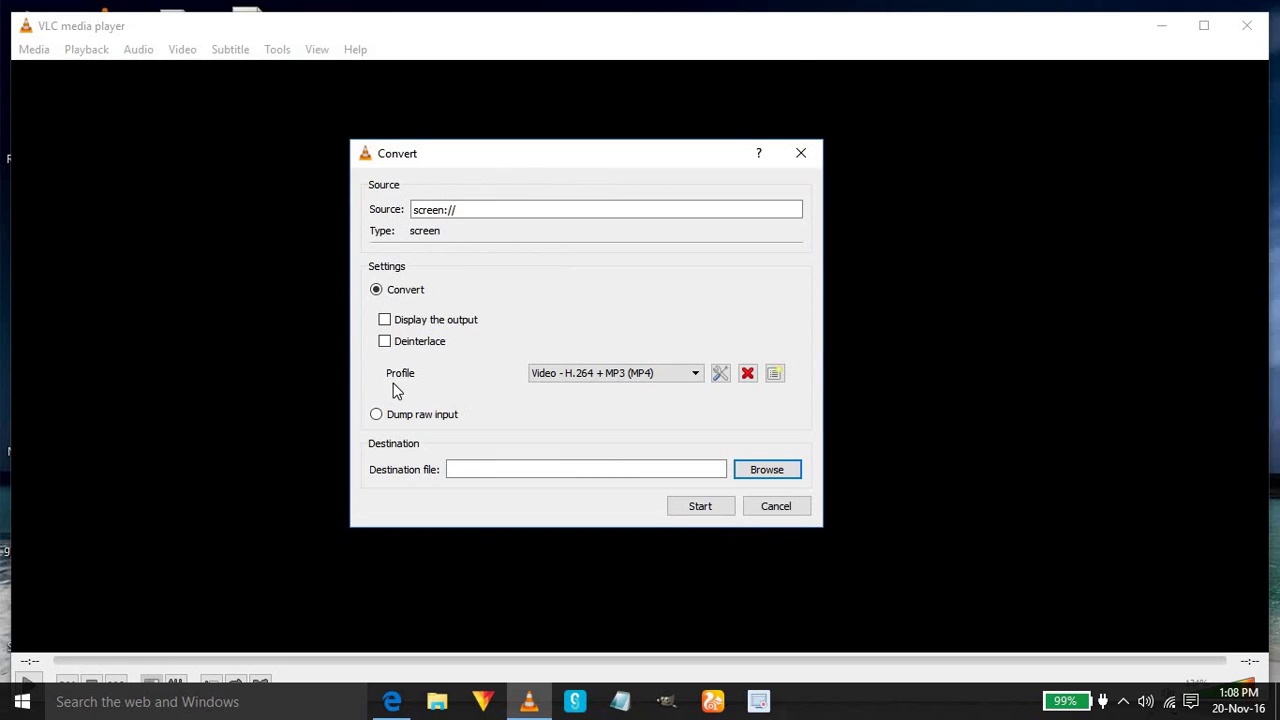
pyautogui.click(511, 468)
pyautogui.click(759, 469)
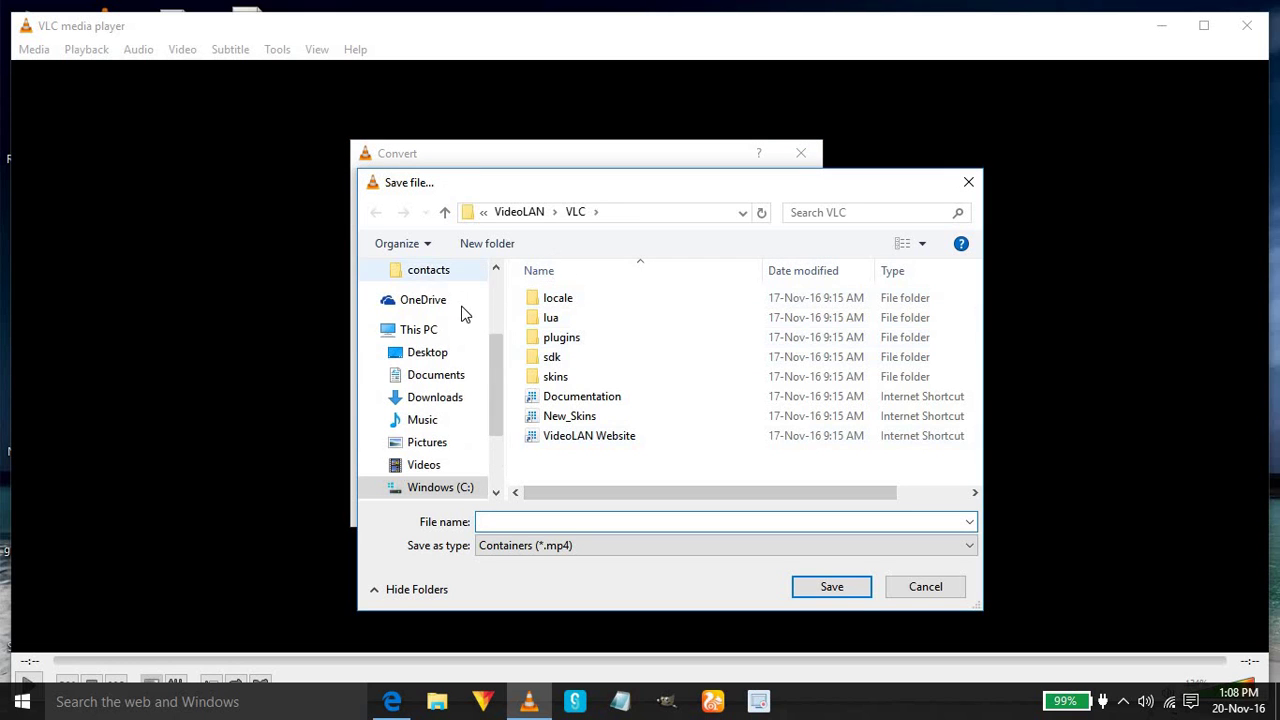
pyautogui.click(427, 360)
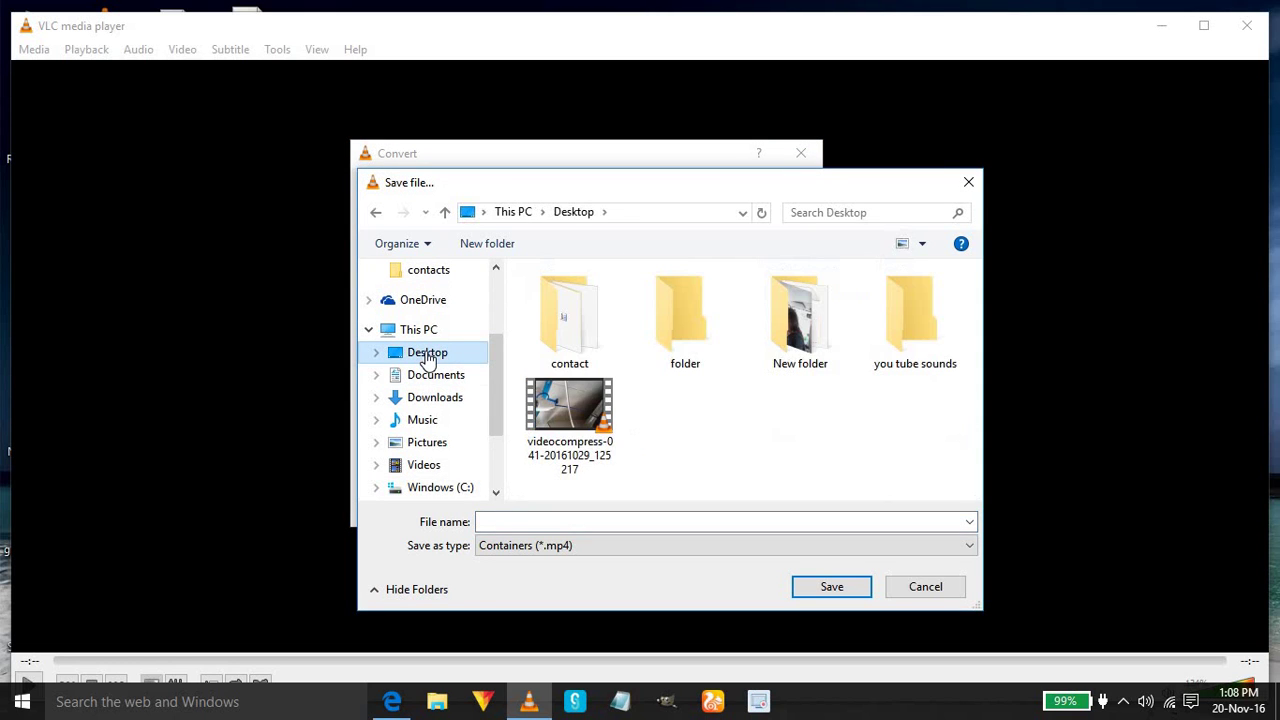
pyautogui.click(608, 521)
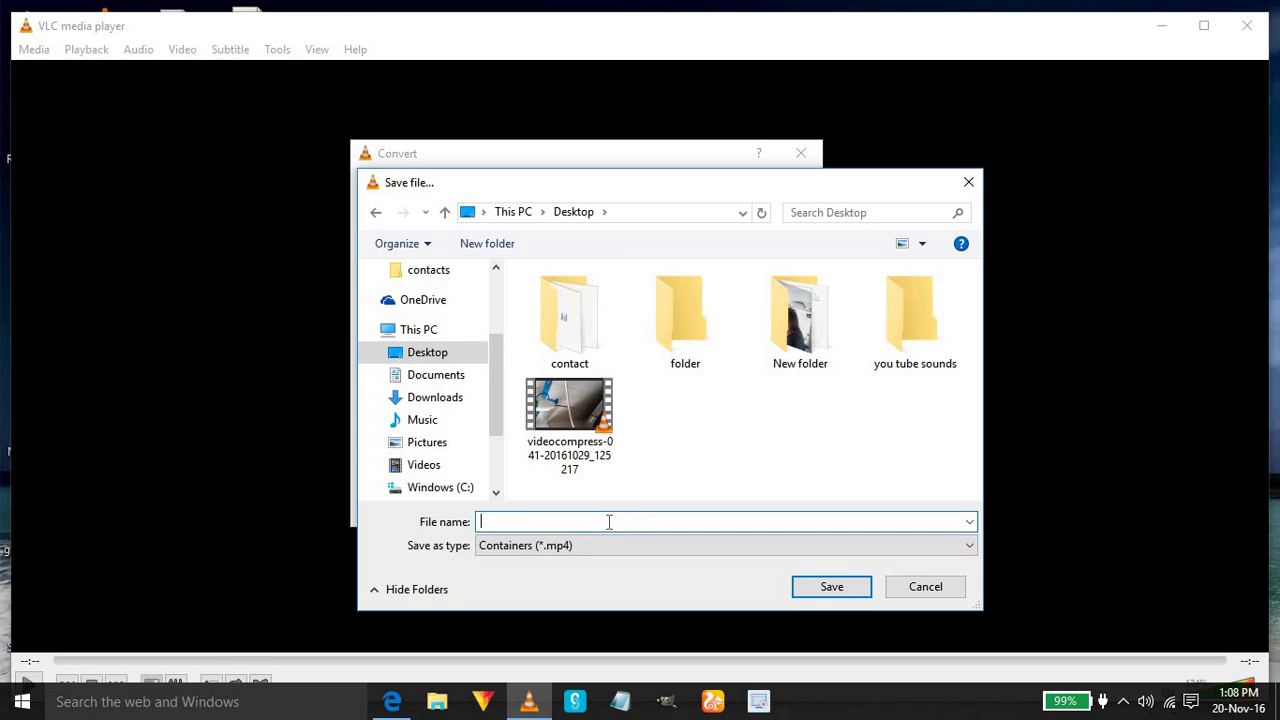
pyautogui.write('nas')
pyautogui.click(829, 588)
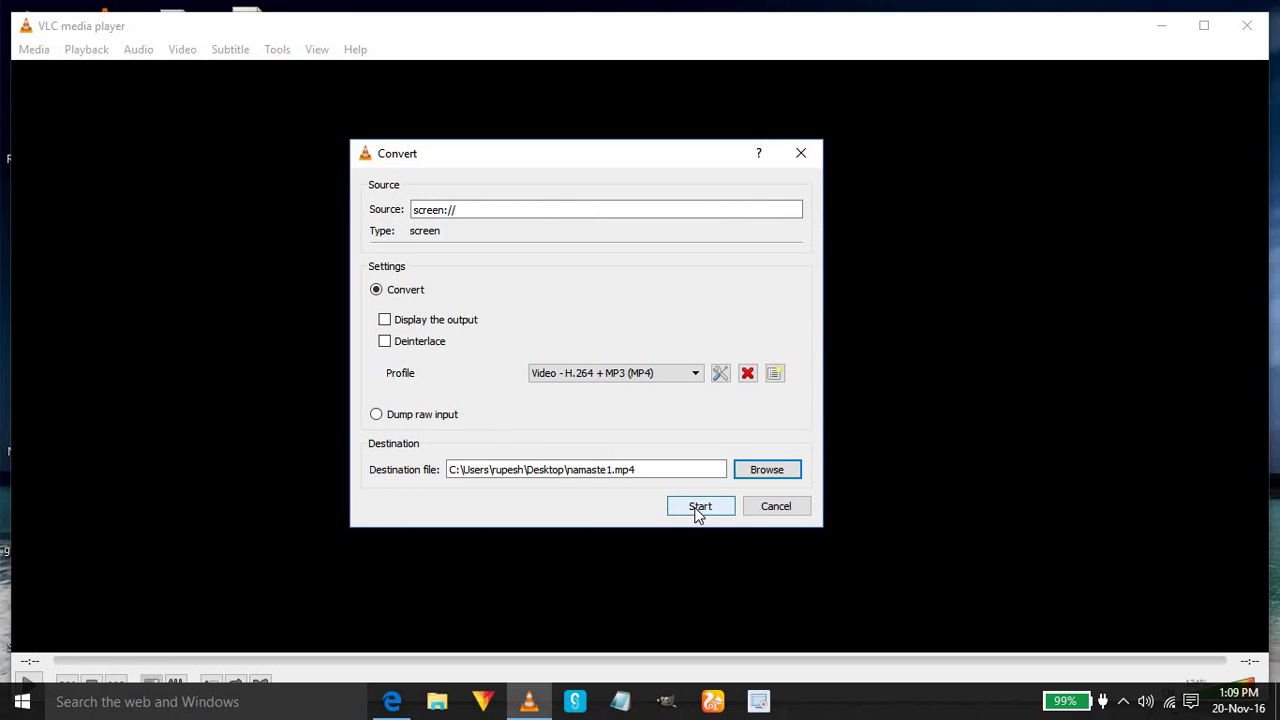
# Start the desktop recording and minimize the VLC window.
pyautogui.click(699, 507)
pyautogui.click(699, 507)
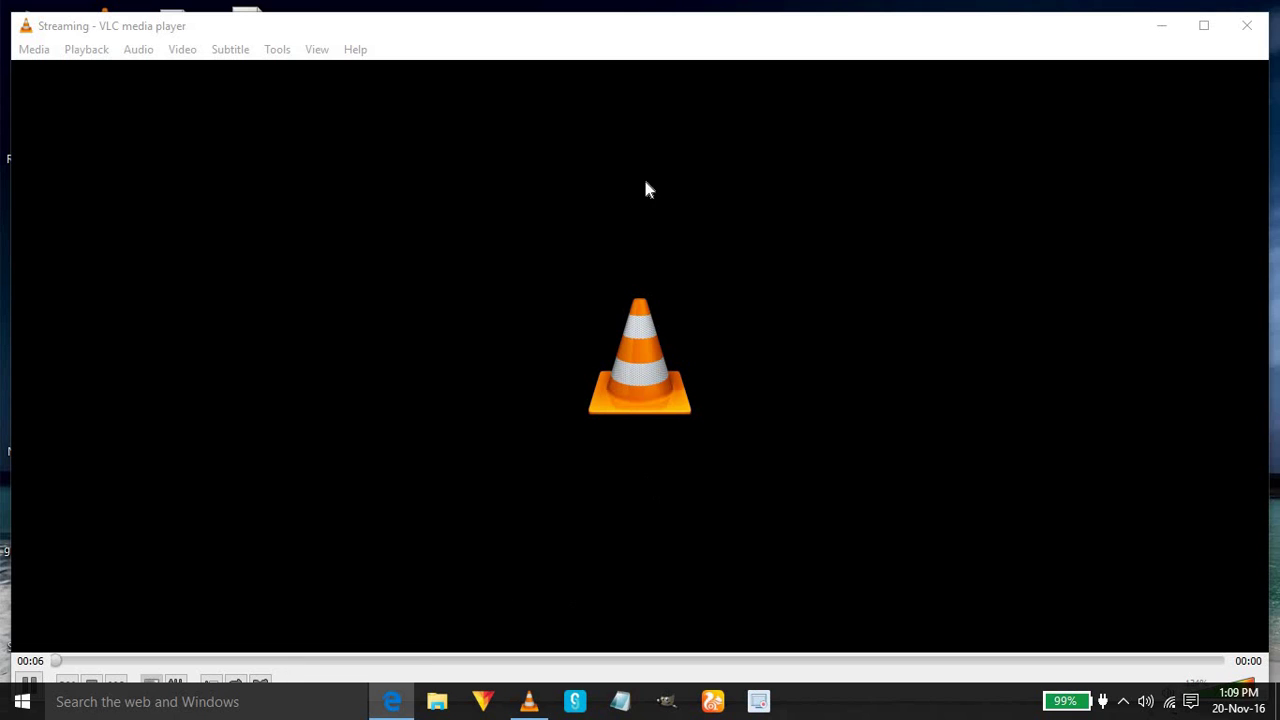
pyautogui.click(1159, 25)
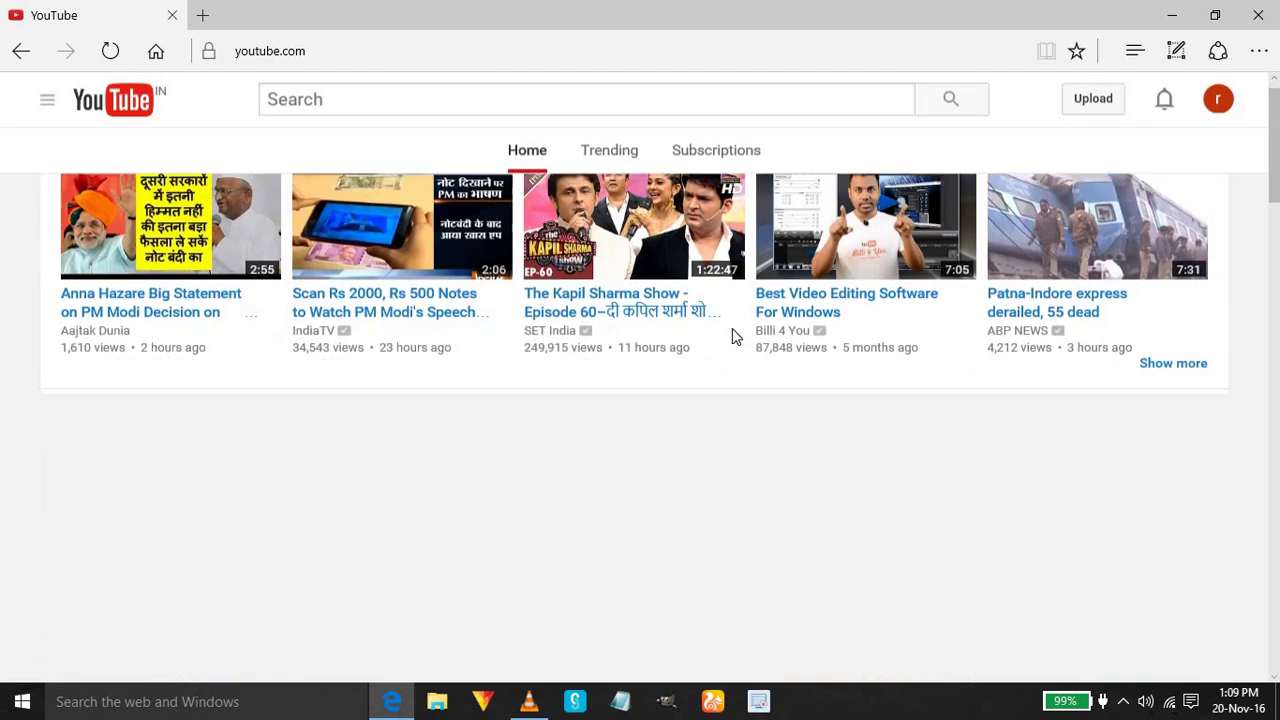
# Play 'Be Ready for My Next Step: Modi Latest Speech' on YouTube, then close its tab.
pyautogui.scroll(5, 499, 357)
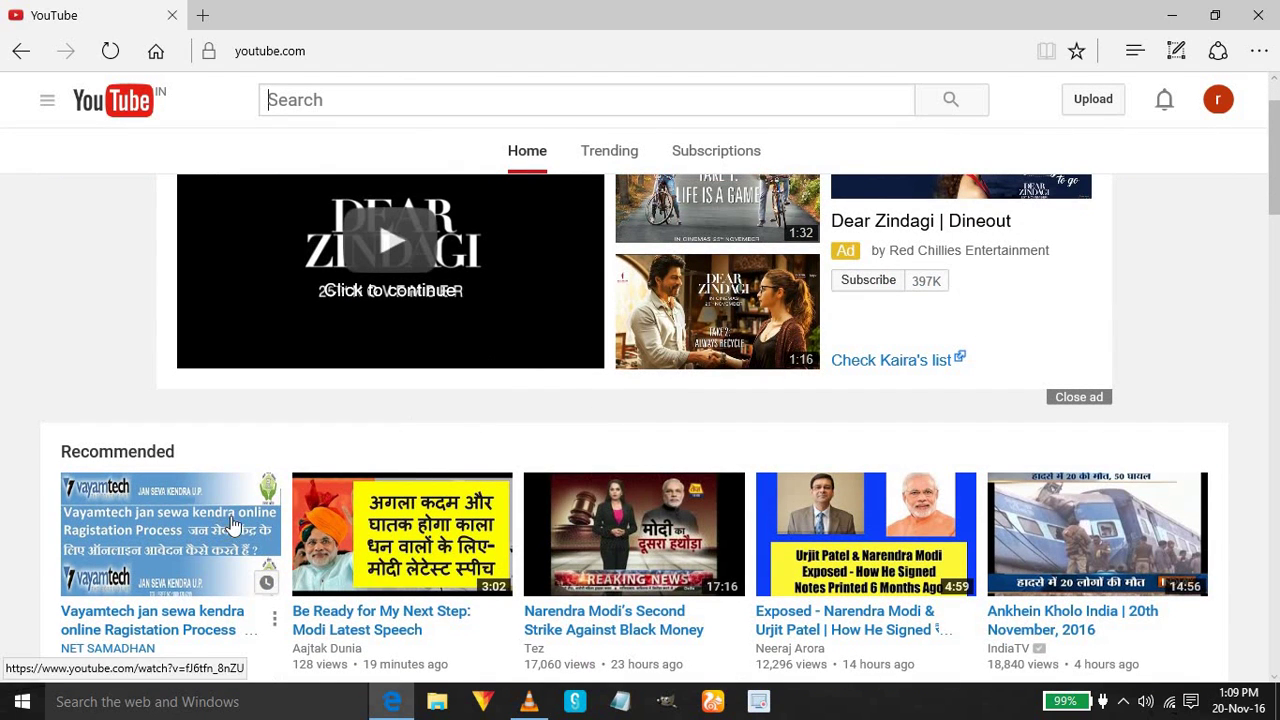
pyautogui.click(422, 543)
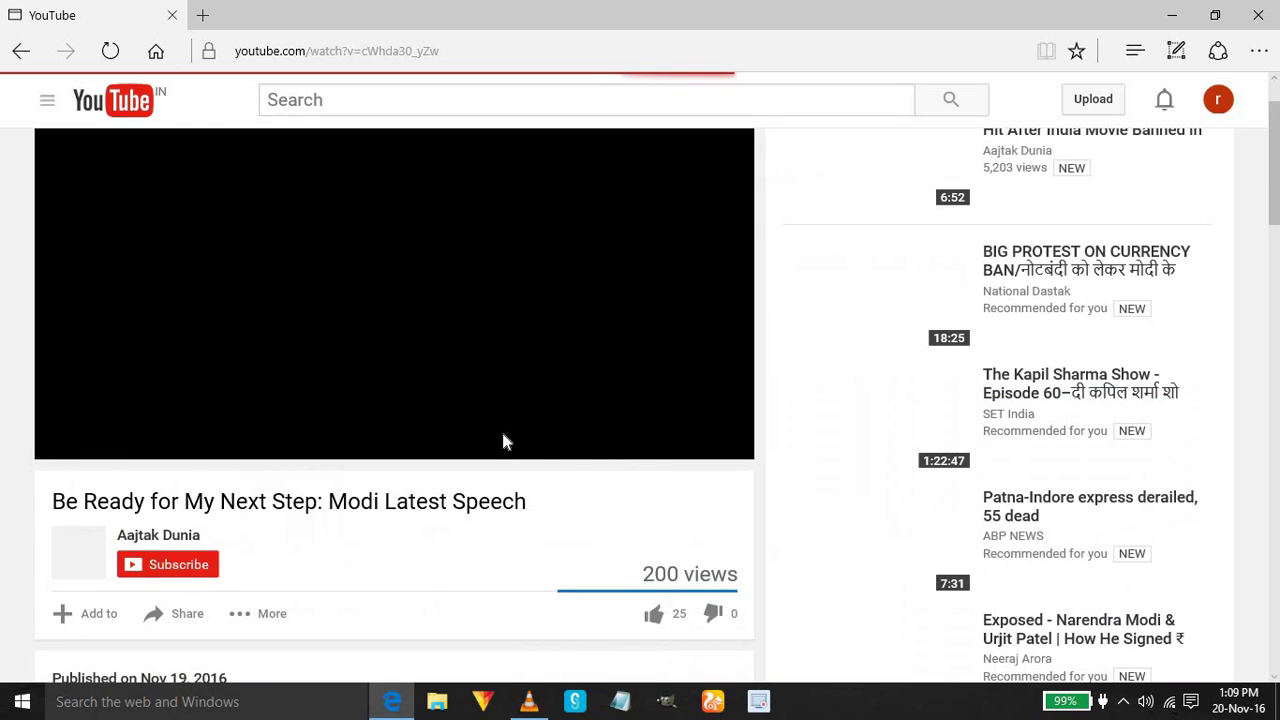
pyautogui.click(292, 50)
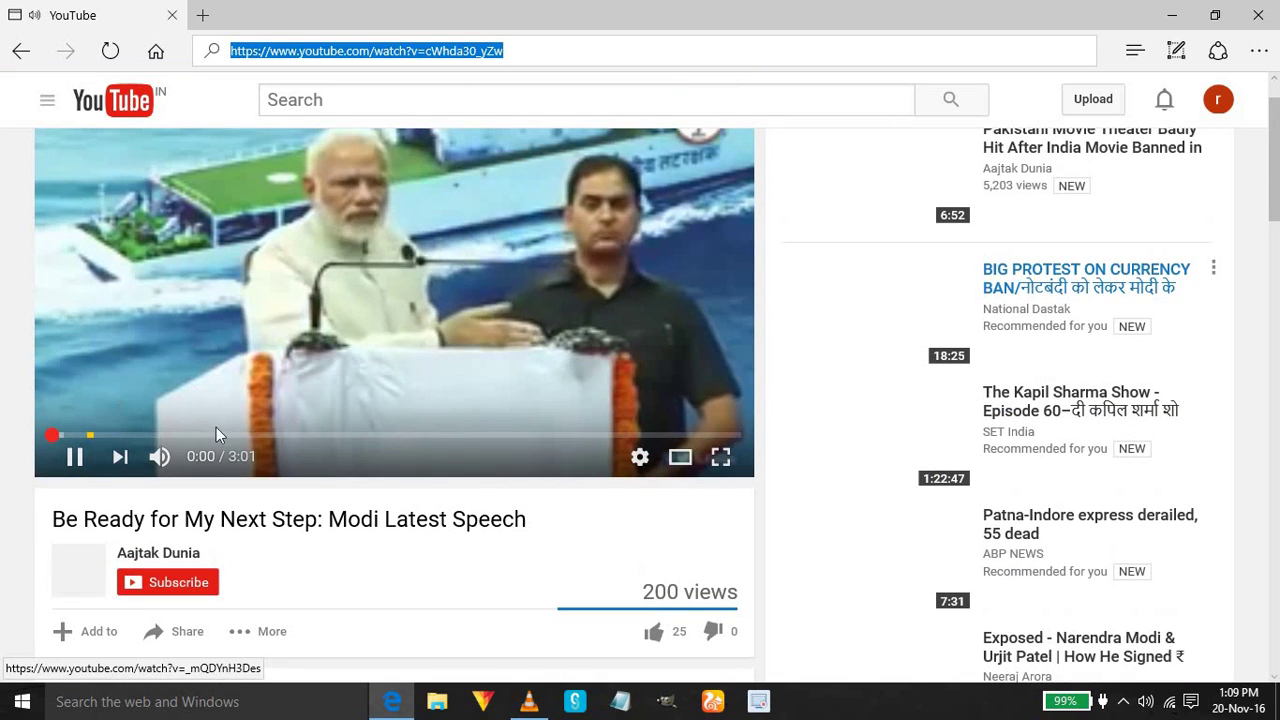
pyautogui.scroll(-2, 140, 285)
pyautogui.scroll(3, 140, 285)
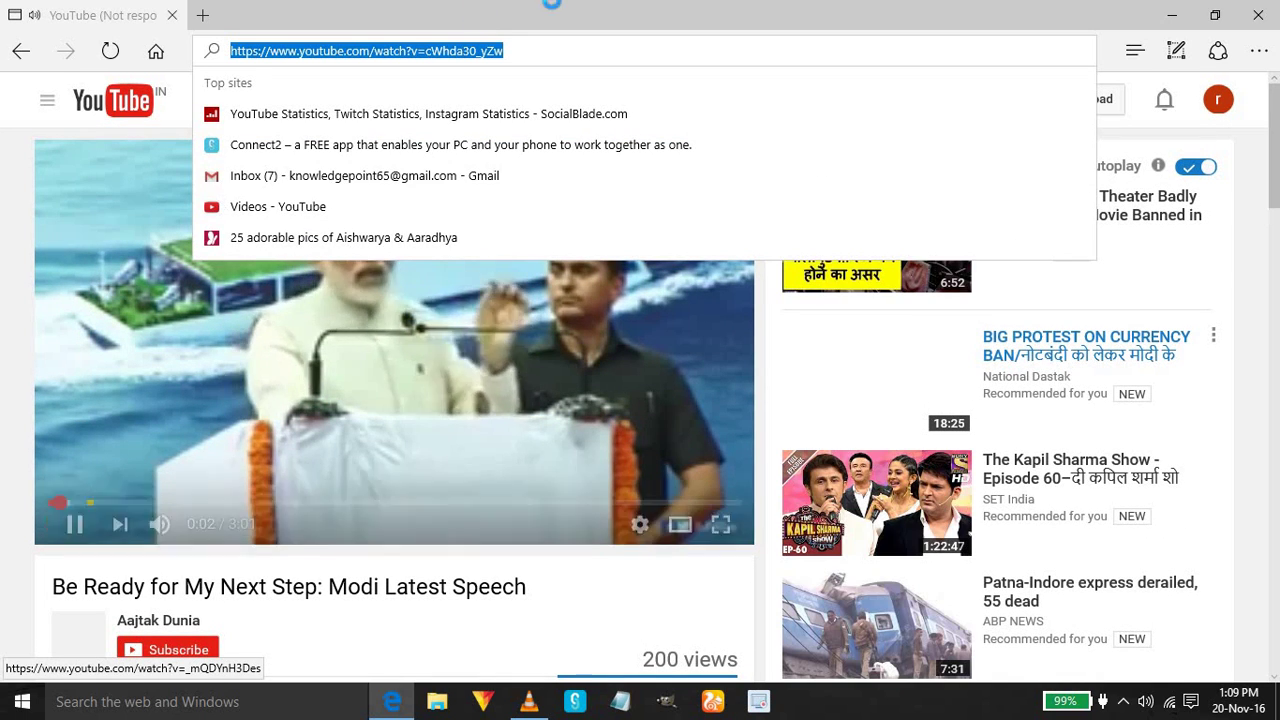
pyautogui.click(172, 18)
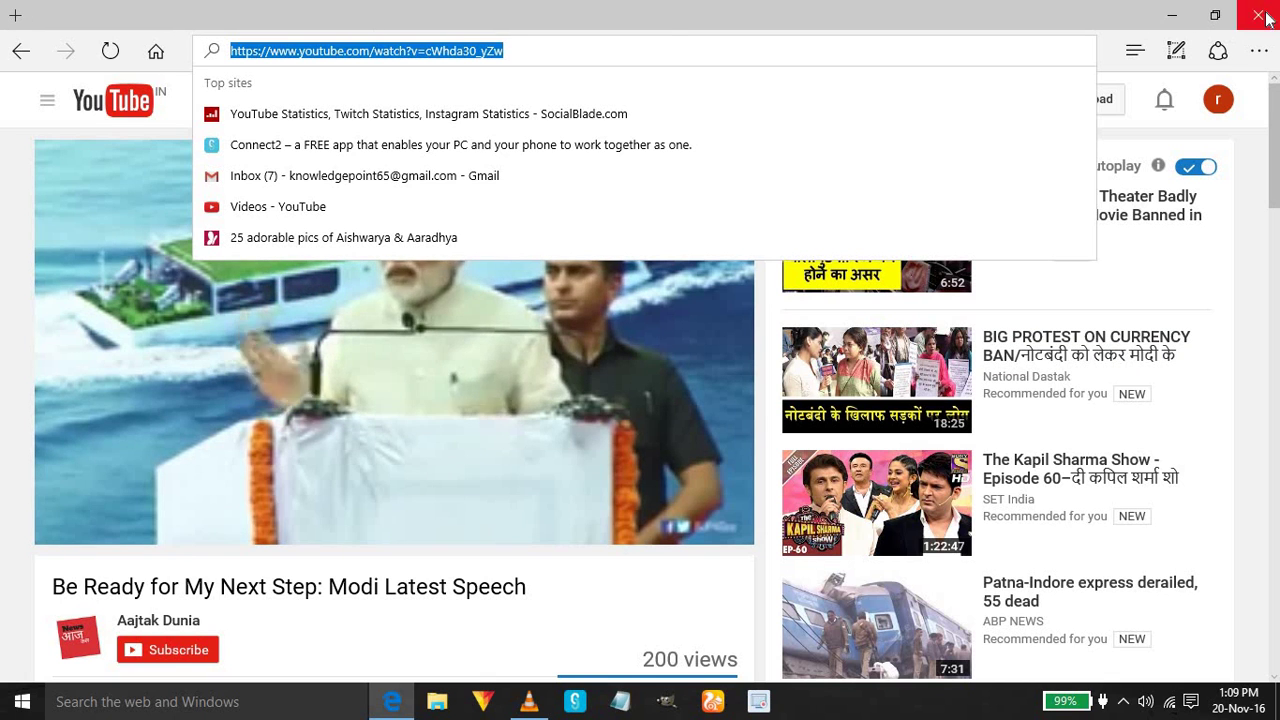
# Bring VLC back from the taskbar, stop the desktop recording, and close the player.
pyautogui.click(1176, 10)
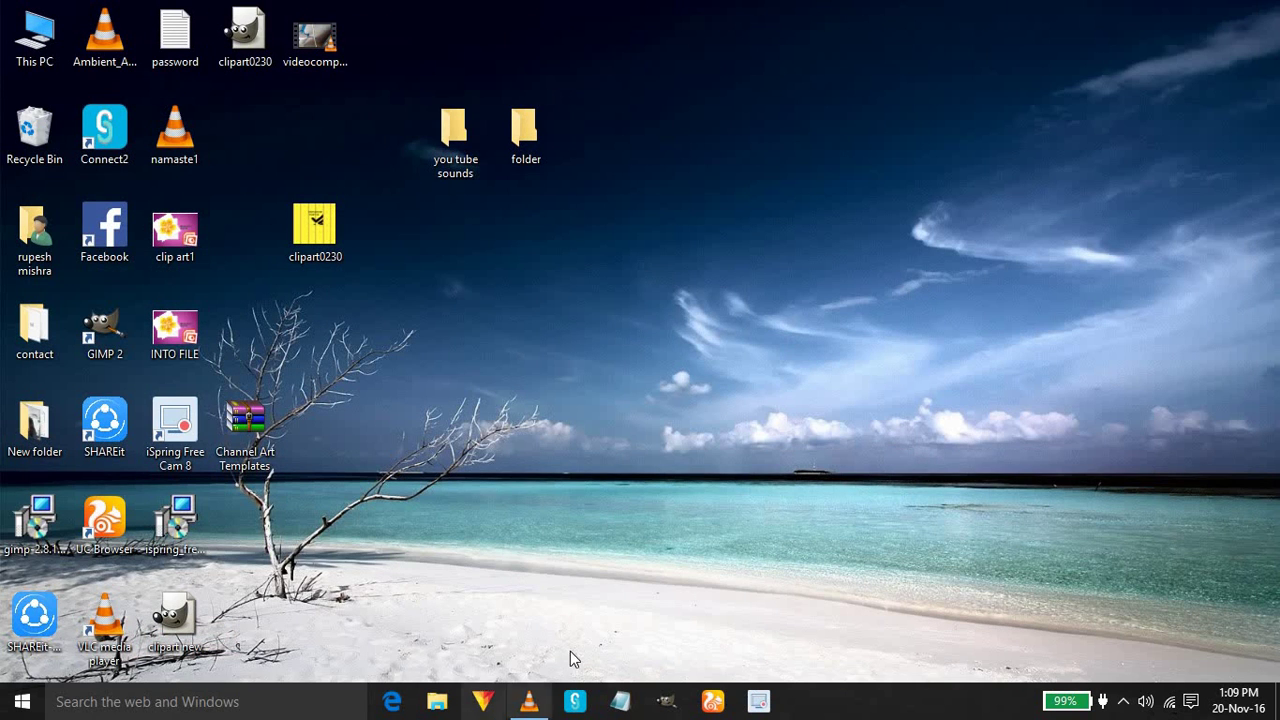
pyautogui.click(528, 703)
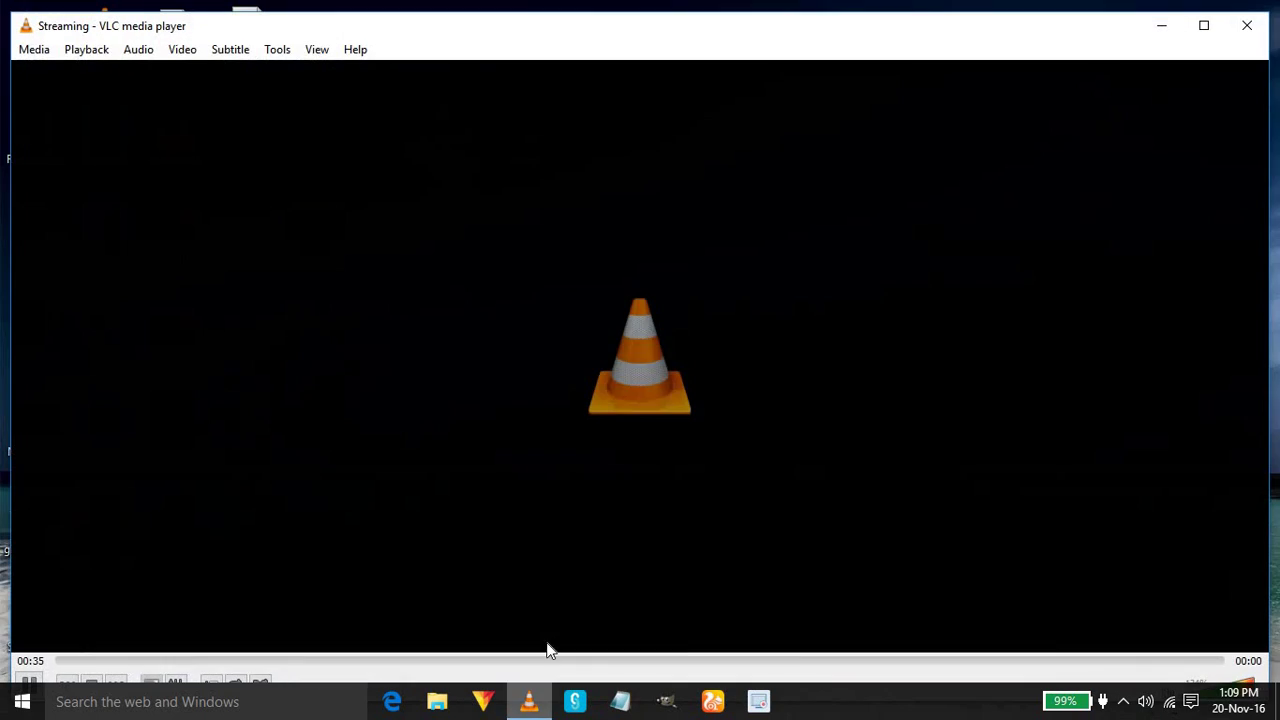
pyautogui.click(96, 684)
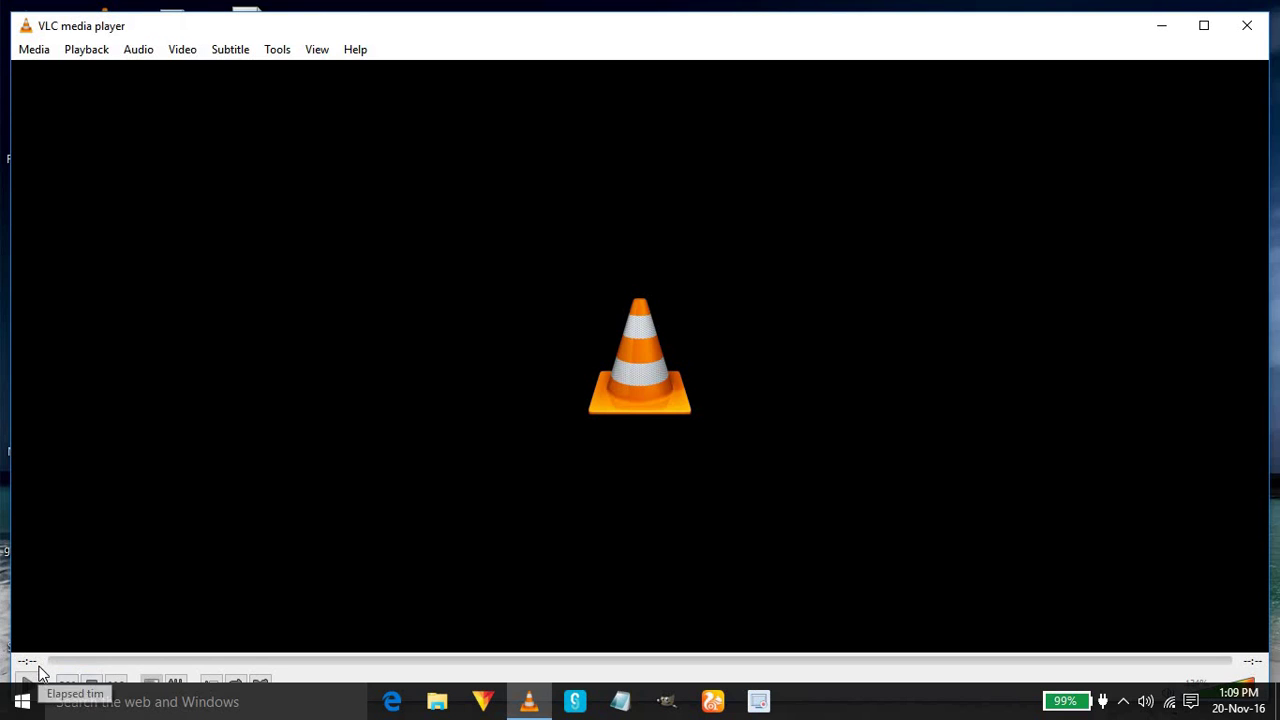
pyautogui.click(1248, 28)
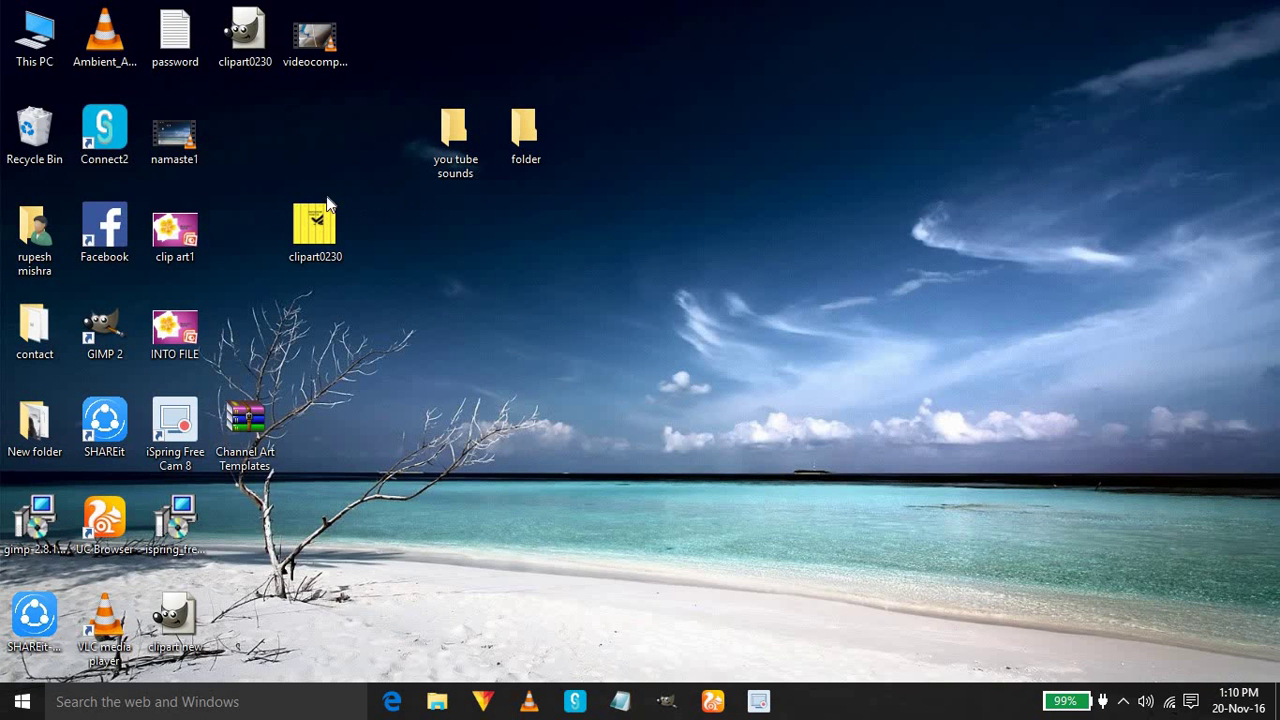
# Play namaste1.mp4 from the desktop at raised volume, then close VLC.
pyautogui.doubleClick(172, 146)
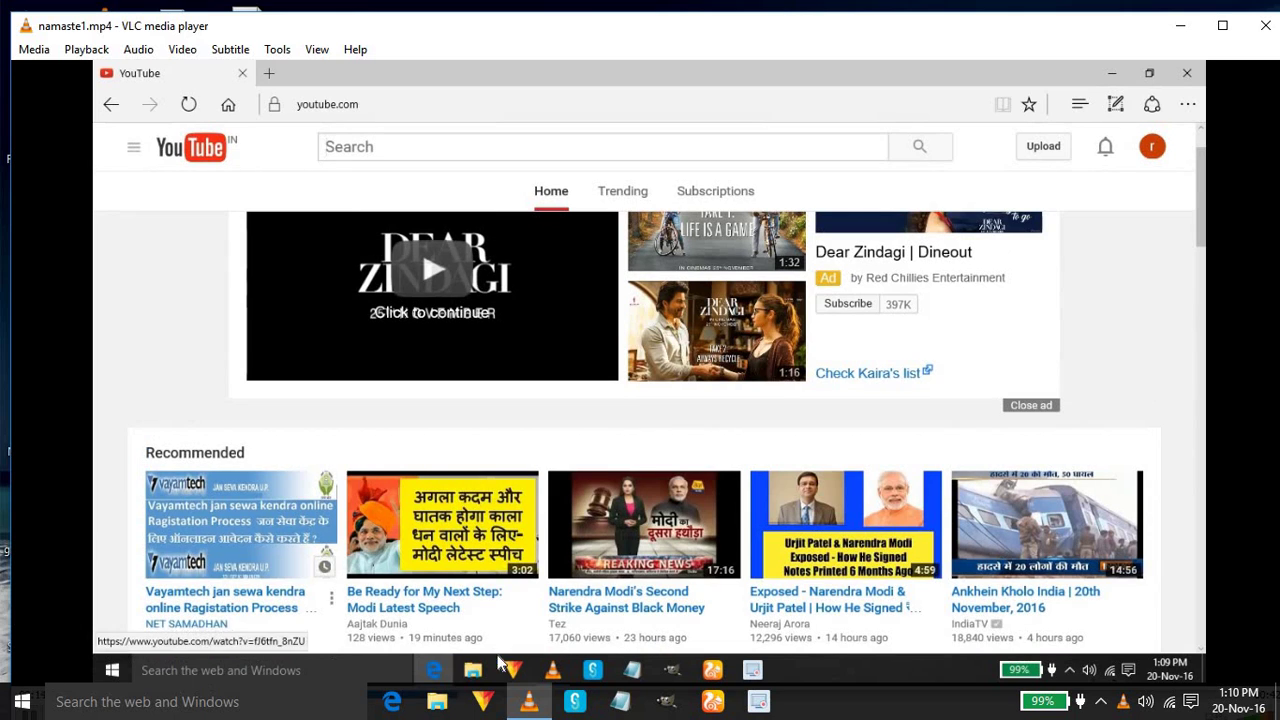
pyautogui.hotkey('ctrl', 'Up')
pyautogui.hotkey('ctrl', 'Up')
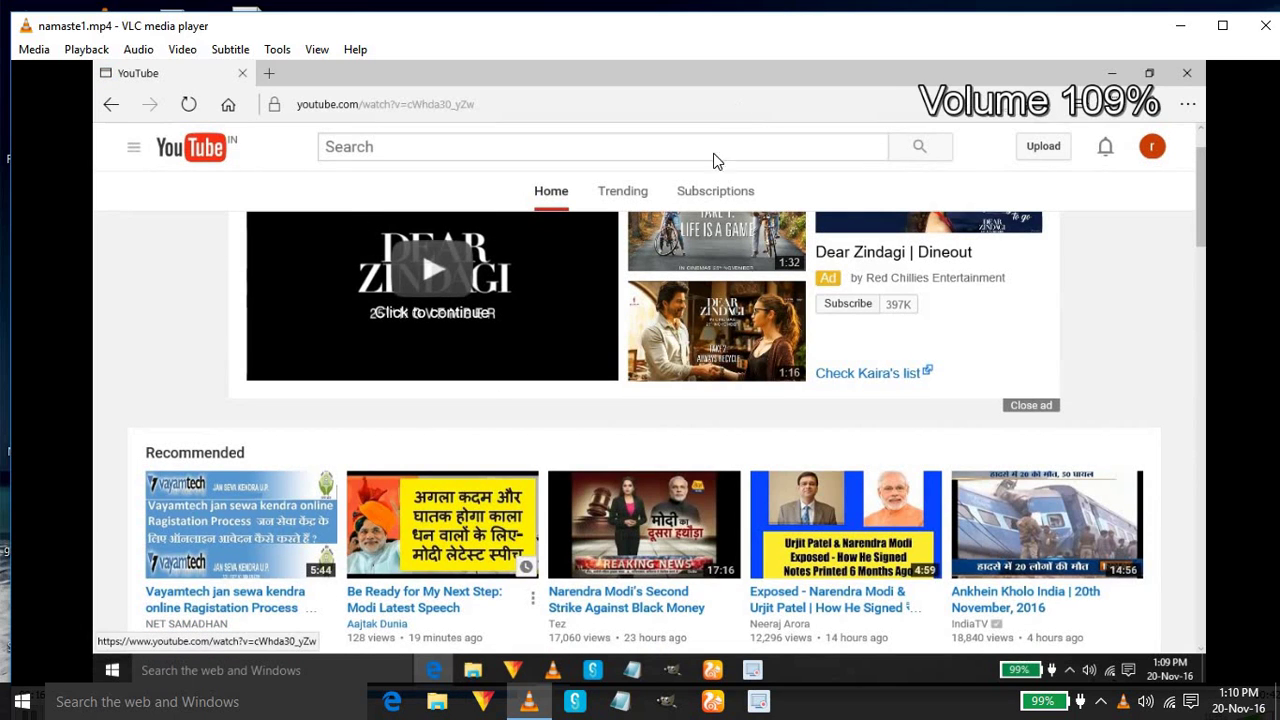
pyautogui.scroll(18, 1000, 240)
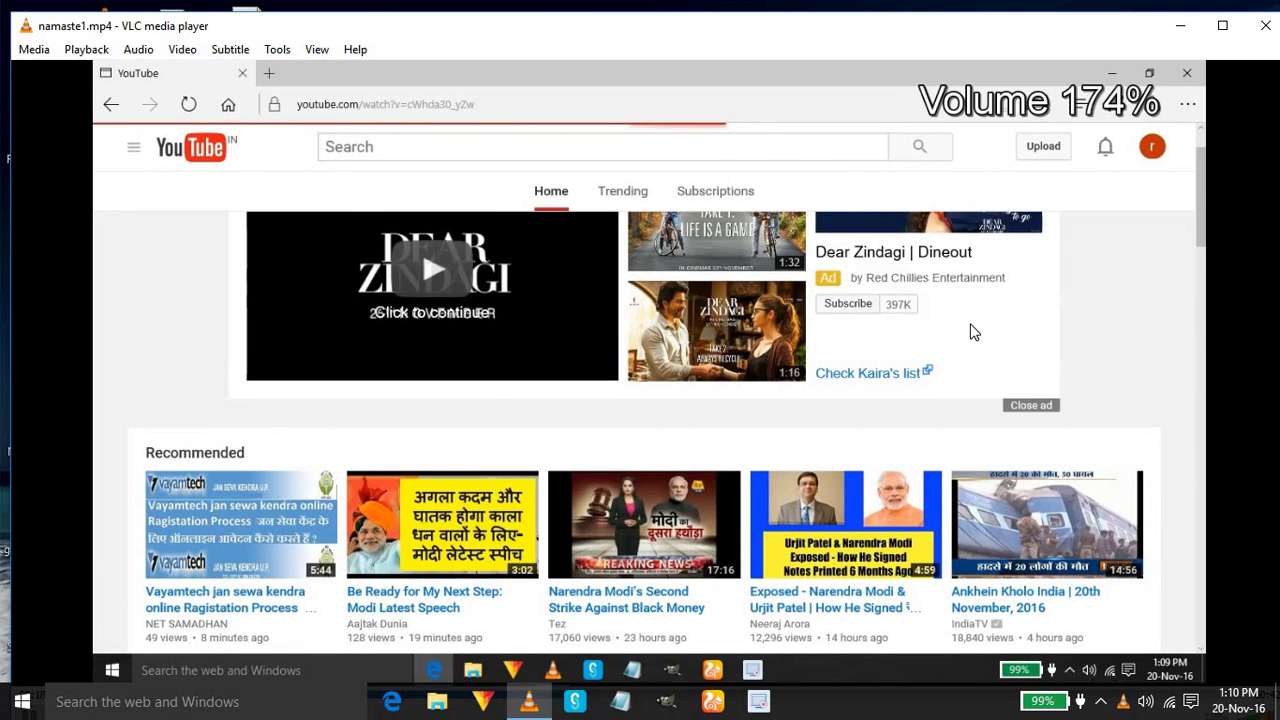
pyautogui.scroll(-13, 1000, 240)
pyautogui.scroll(13, 1000, 240)
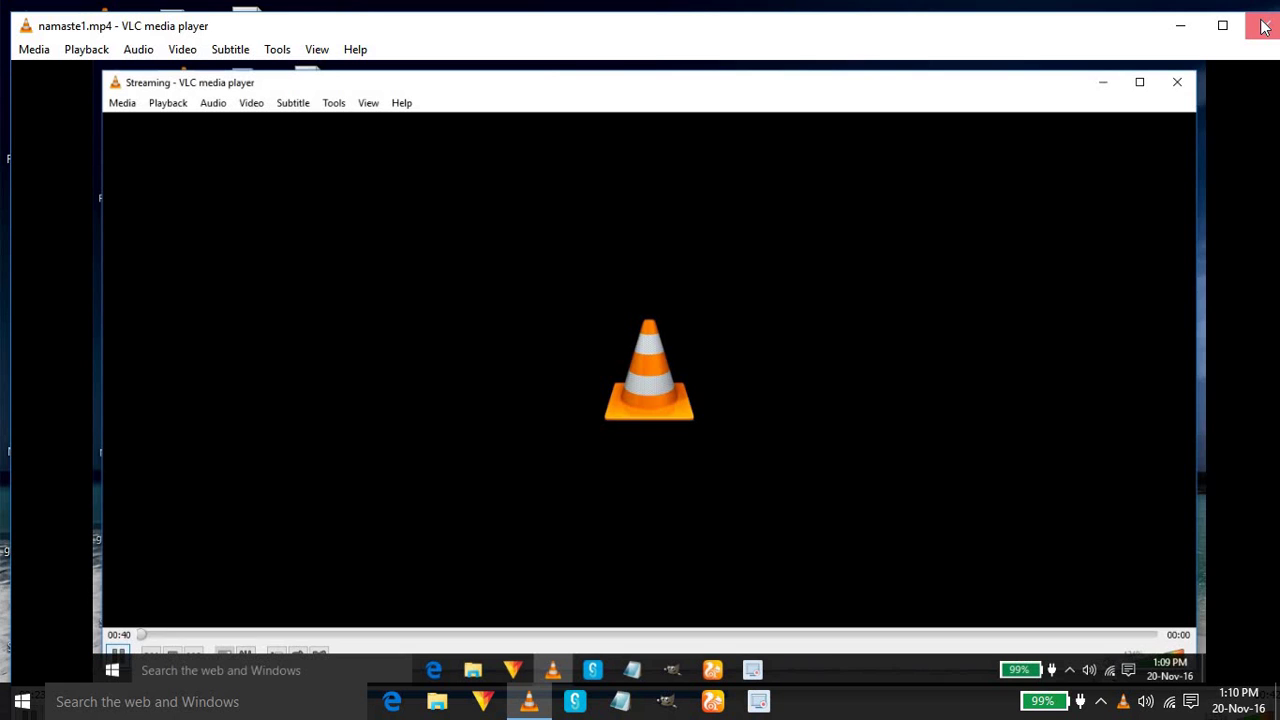
pyautogui.click(1264, 26)
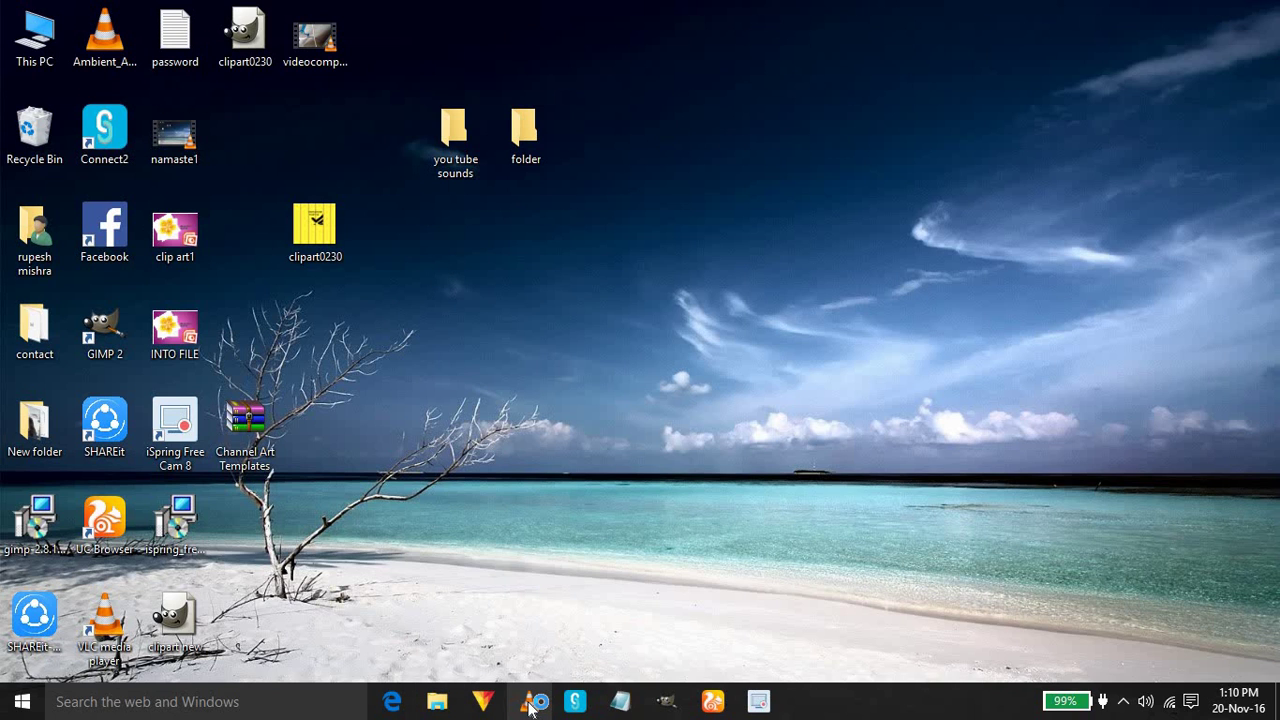
pyautogui.click(22, 701)
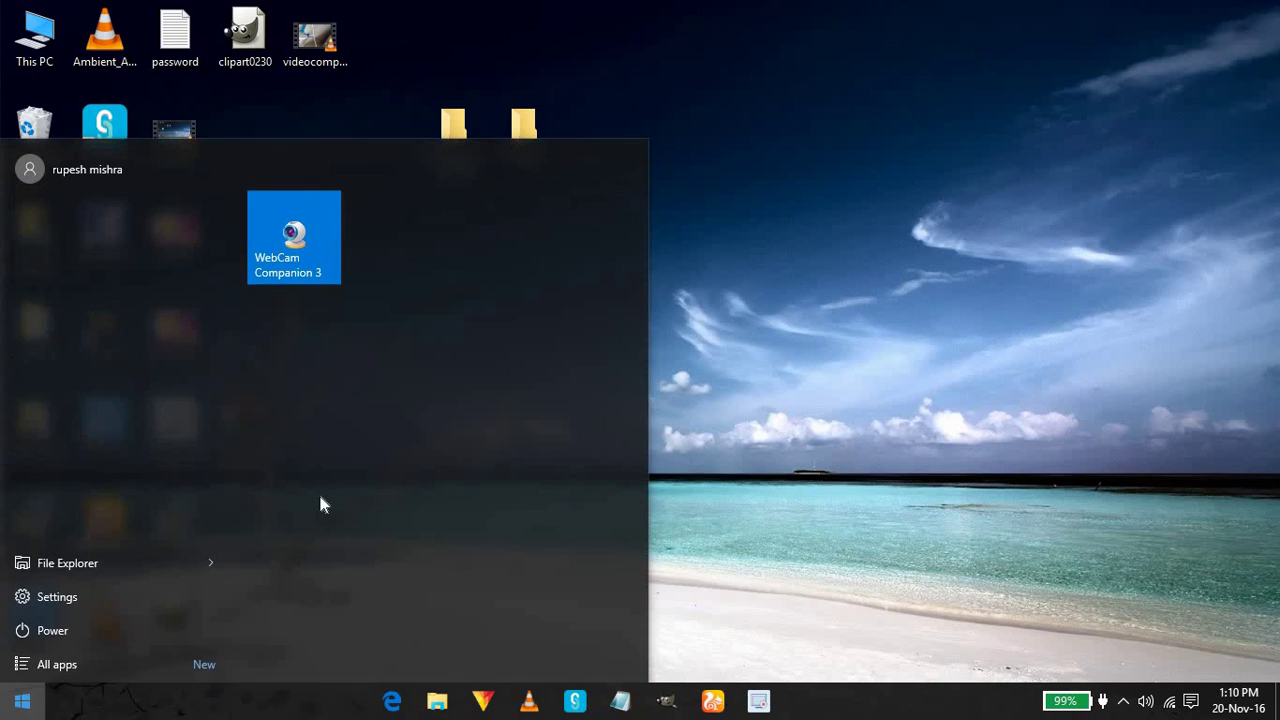
pyautogui.click(108, 645)
pyautogui.click(829, 380)
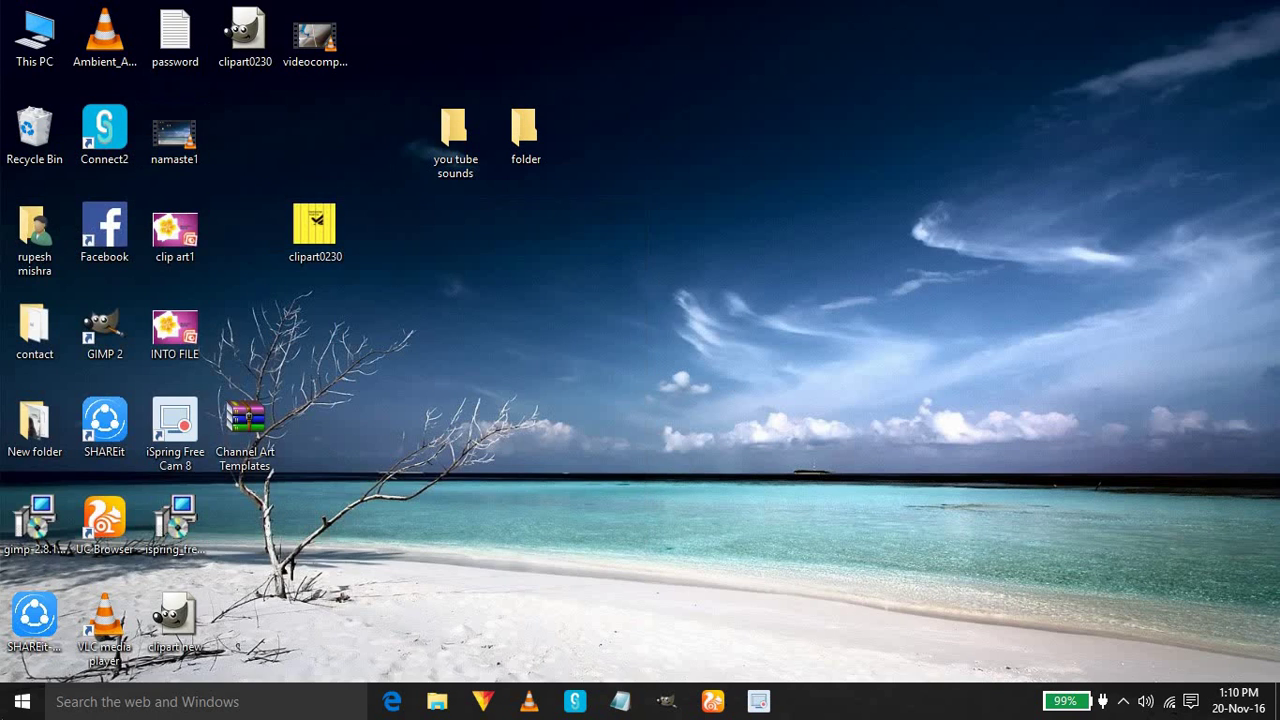
pyautogui.click(22, 701)
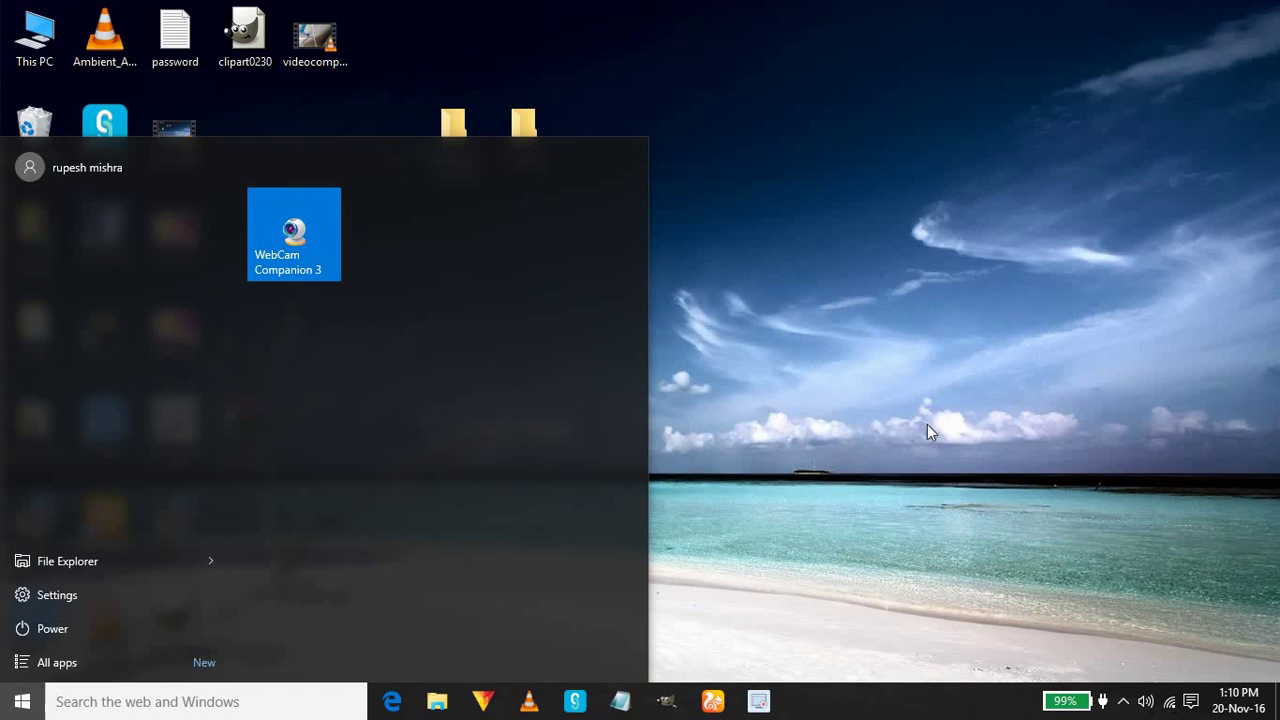
pyautogui.click(900, 430)
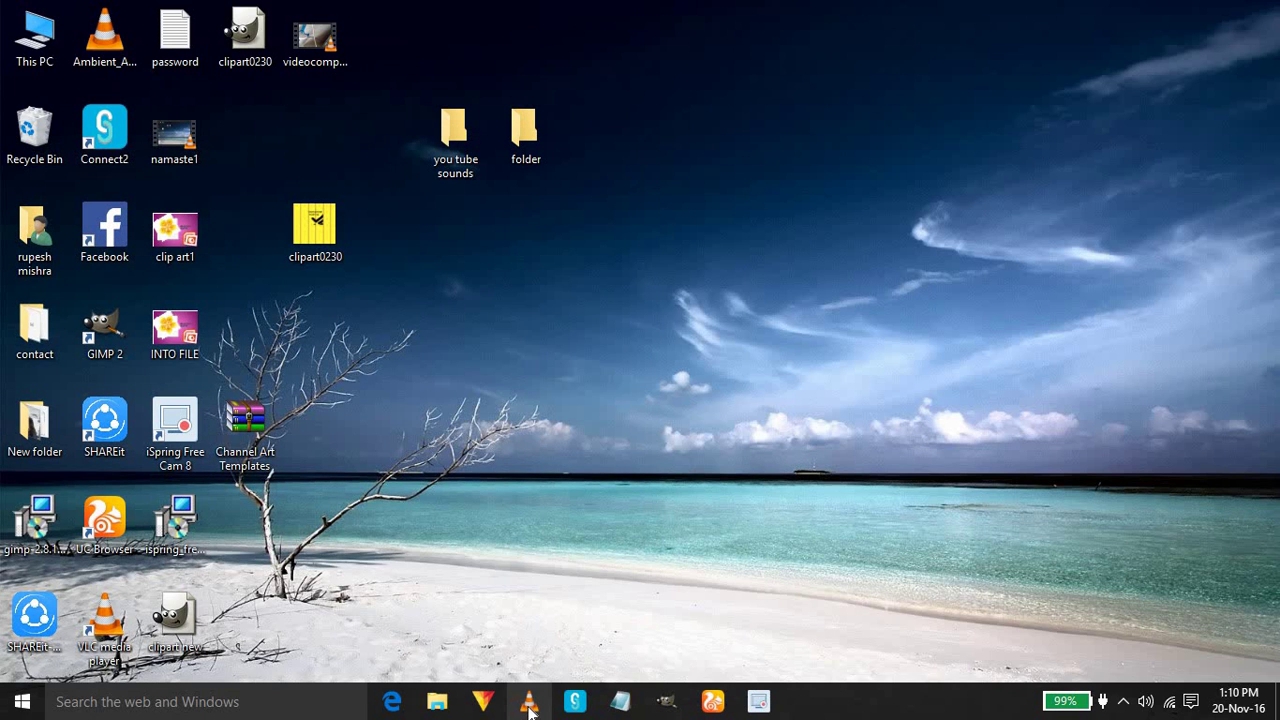
pyautogui.click(530, 703)
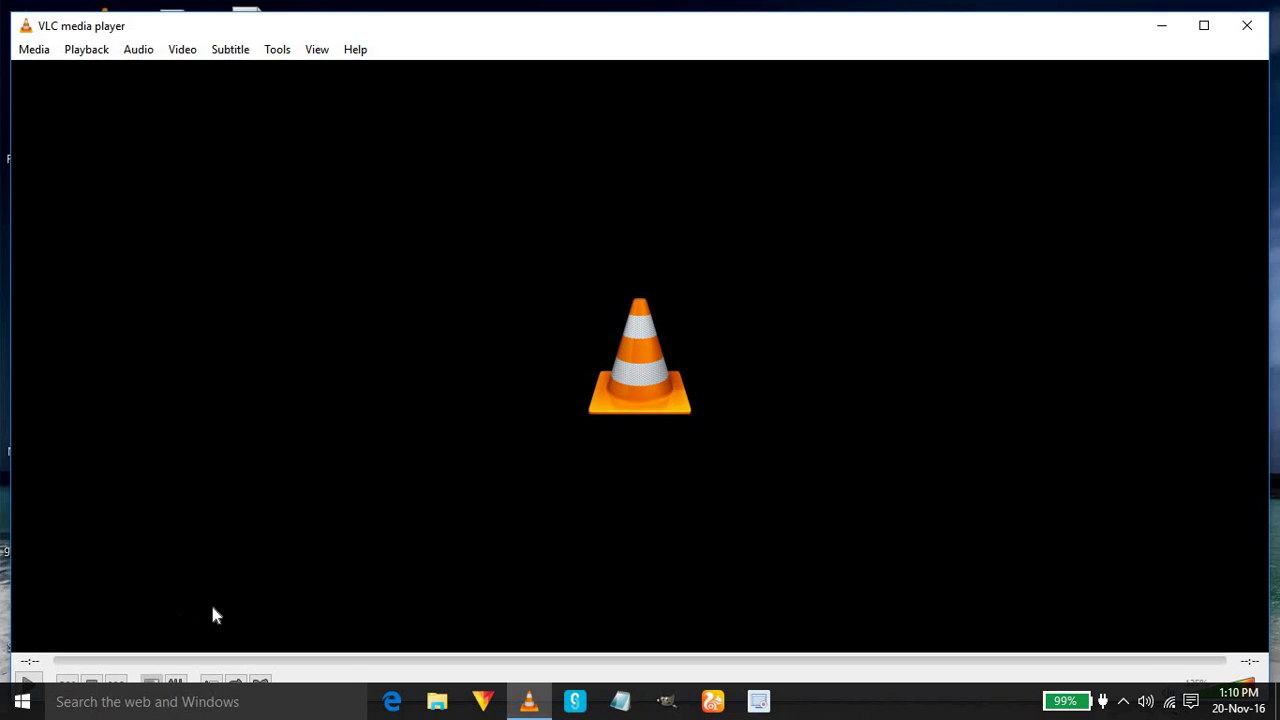
pyautogui.click(1256, 30)
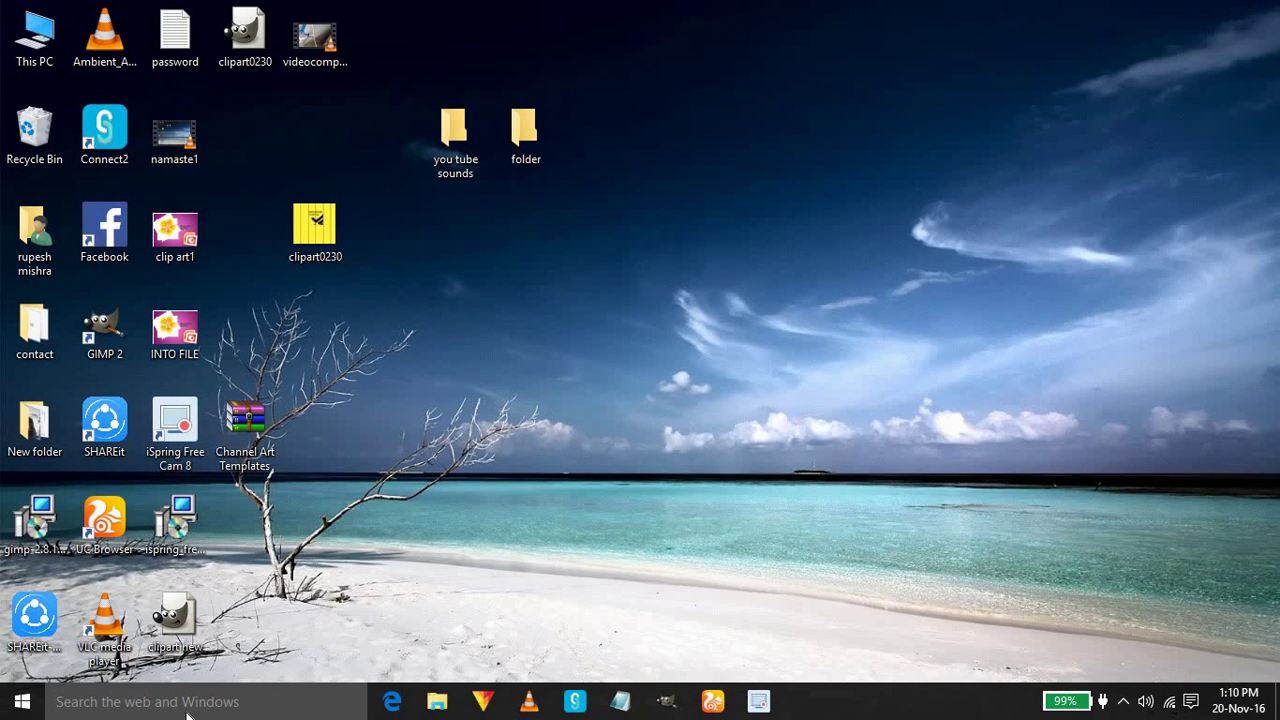